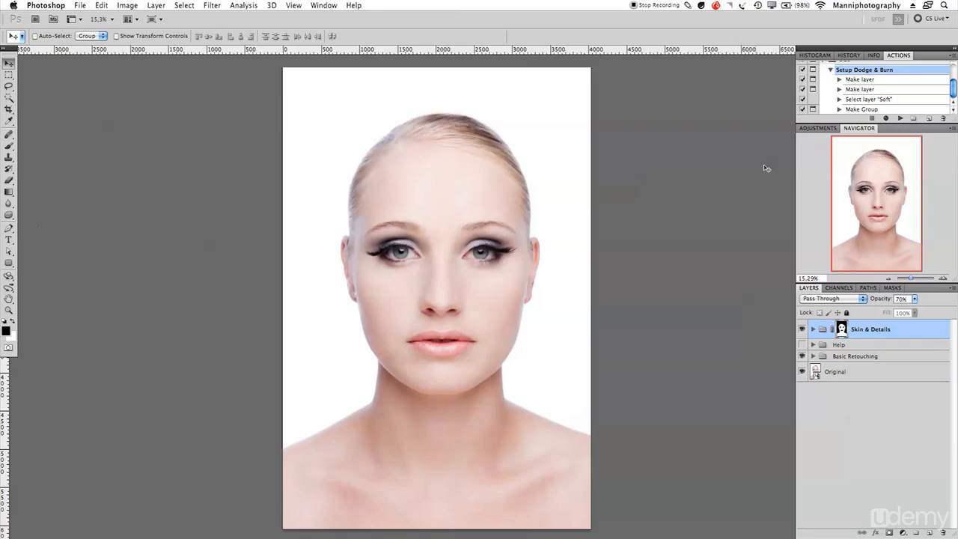
Run the Setup Dodge & Burn action, accepting its Soft layer, Hard layer and D&B group with their preset options
{"action": "left_click", "coordinate": [859, 56]}
{"action": "left_click", "coordinate": [898, 55]}
{"action": "scroll", "coordinate": [891, 79], "scroll_direction": "up", "scroll_amount": 1}
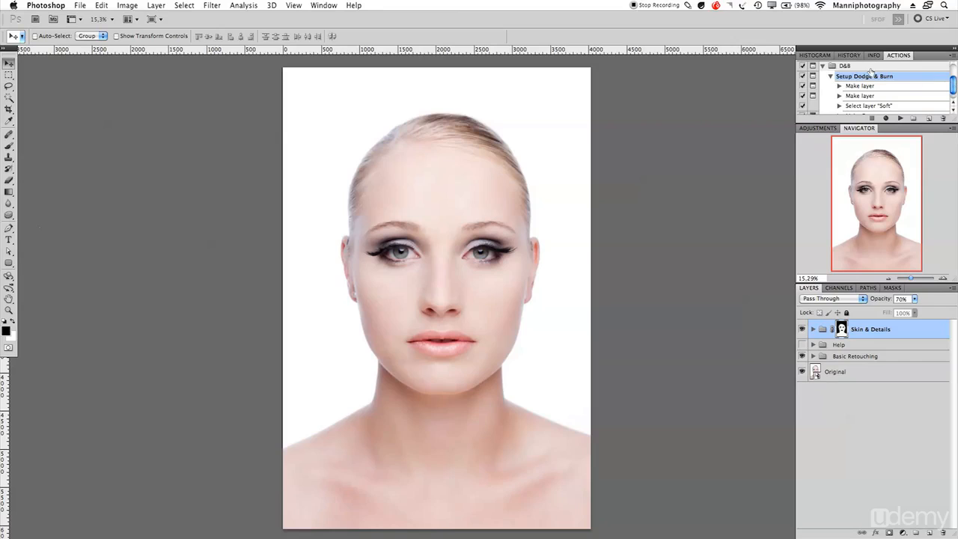
{"action": "left_click", "coordinate": [870, 68]}
{"action": "left_click", "coordinate": [865, 77]}
{"action": "left_click", "coordinate": [900, 119]}
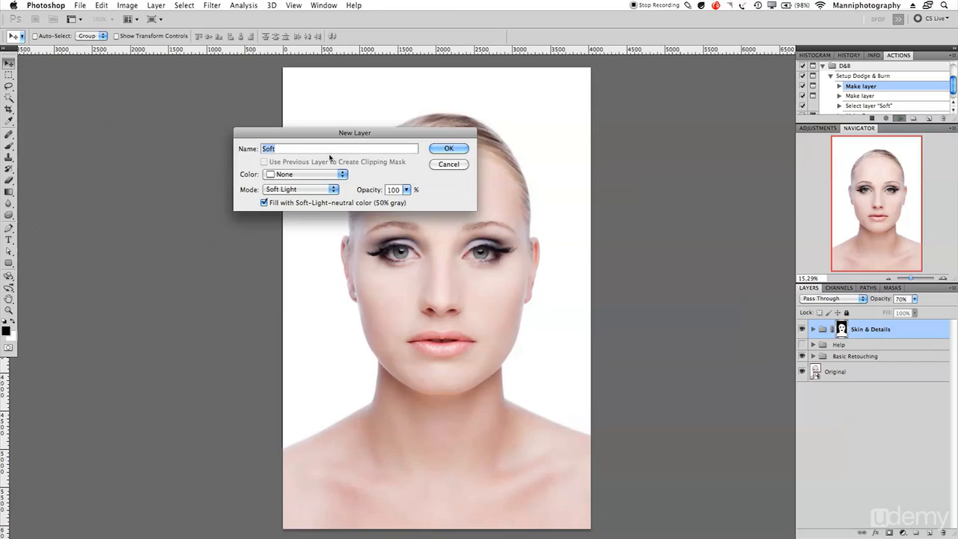
{"action": "left_click", "coordinate": [466, 149]}
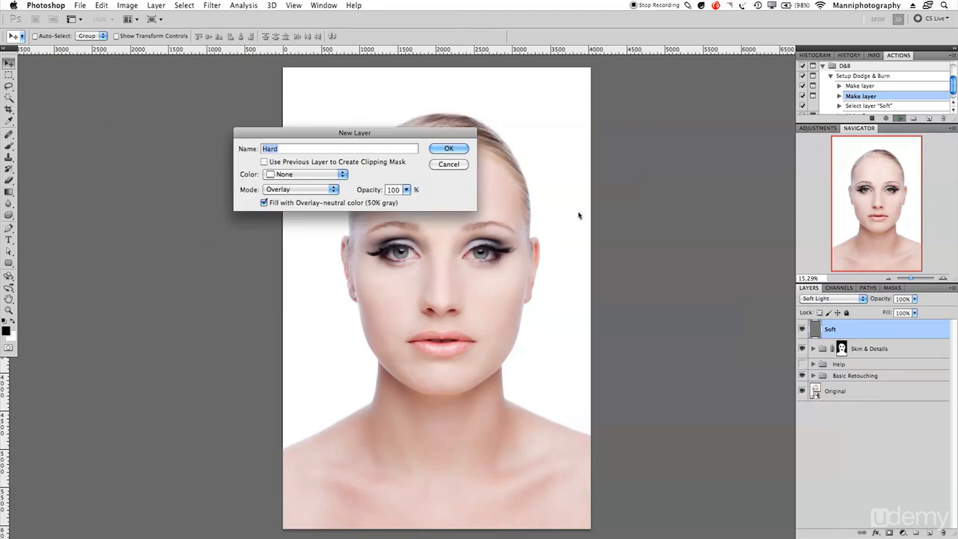
{"action": "left_click", "coordinate": [449, 149]}
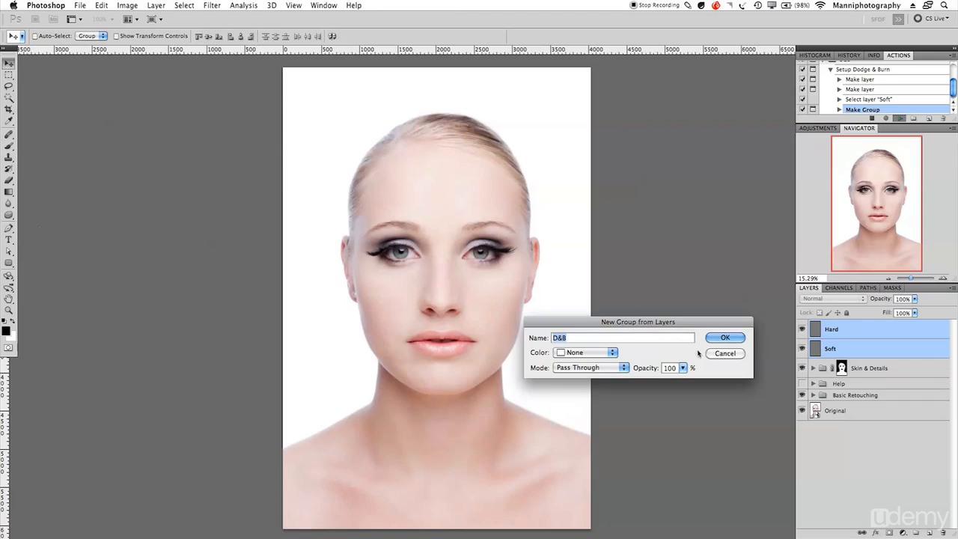
{"action": "left_click", "coordinate": [719, 340]}
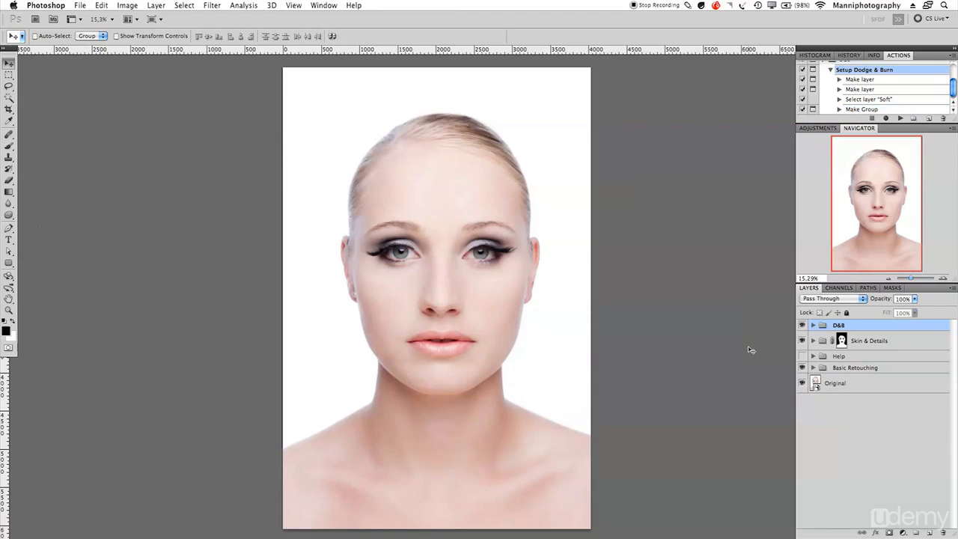
Look inside the D&B group made by the action, then delete the group with its layers
{"action": "left_click", "coordinate": [814, 325]}
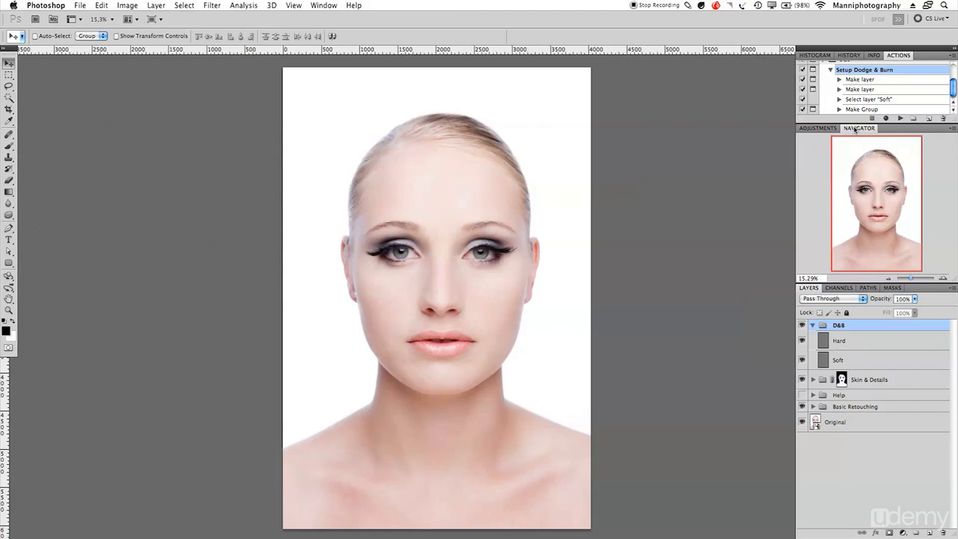
{"action": "left_click", "coordinate": [813, 325]}
{"action": "key", "text": "BackSpace"}
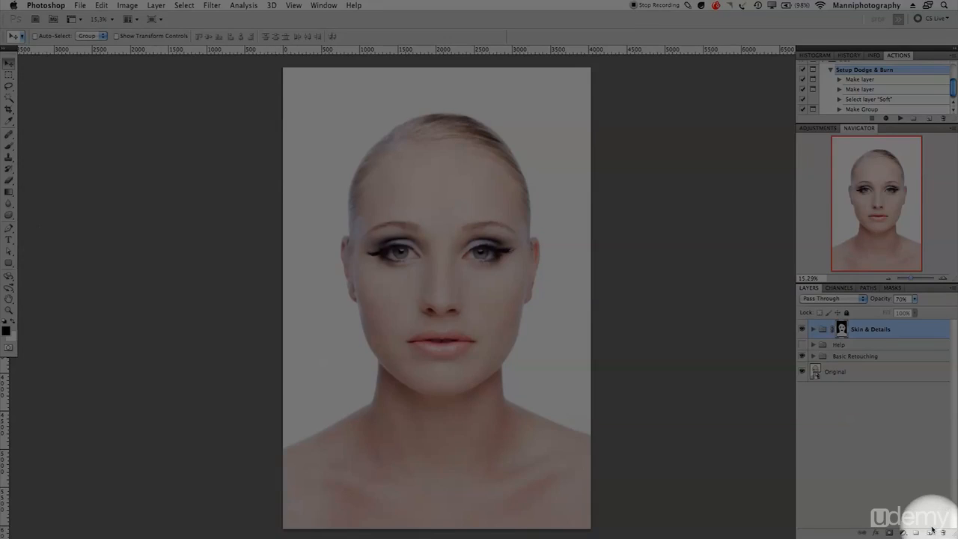
Add a new layer above the Skin & Details group and fill its entire area with 50% gray, leaving nothing selected
{"action": "left_click", "coordinate": [928, 532]}
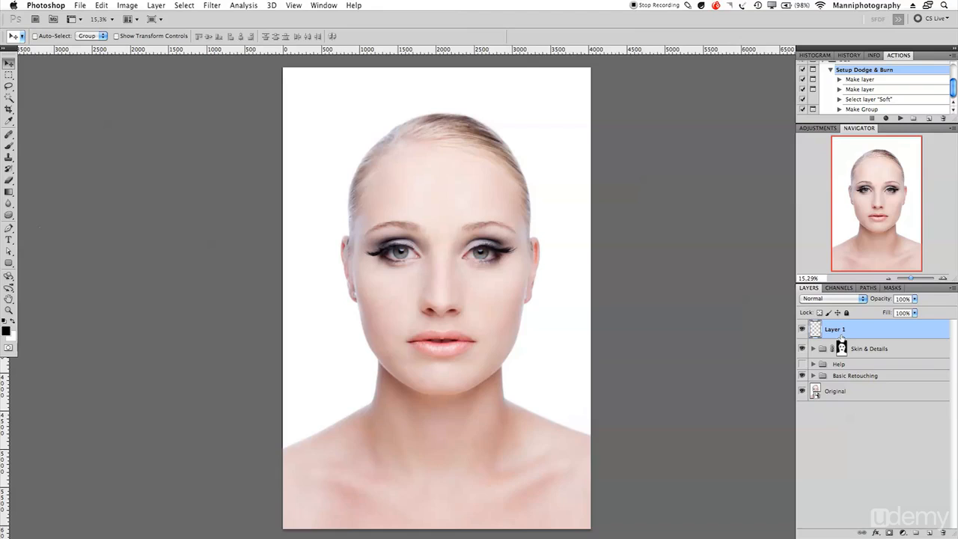
{"action": "key", "text": "m"}
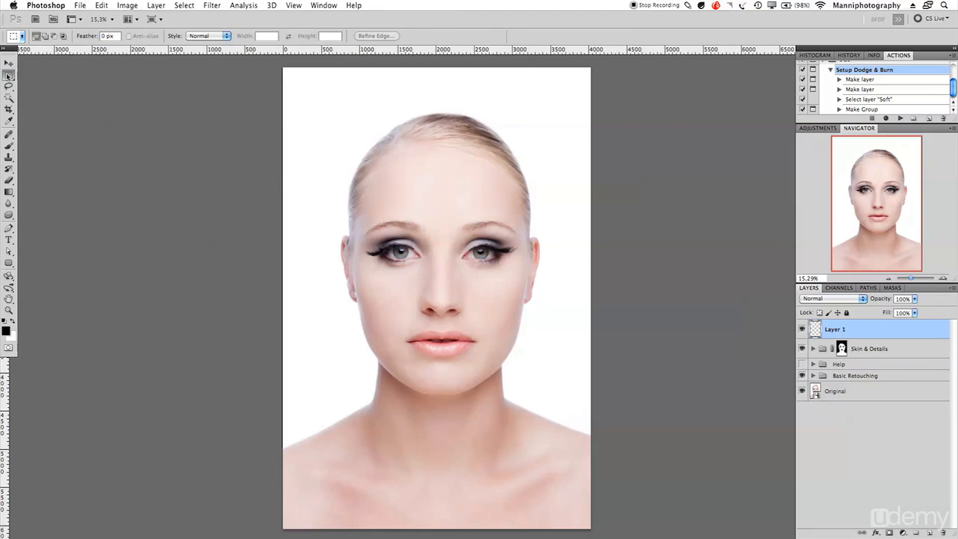
{"action": "key", "text": "super+a"}
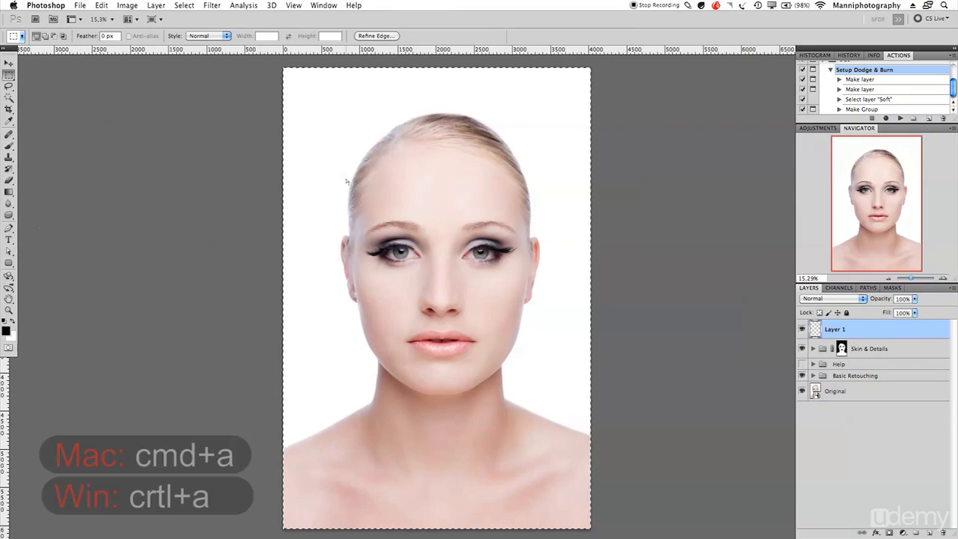
{"action": "right_click", "coordinate": [390, 292]}
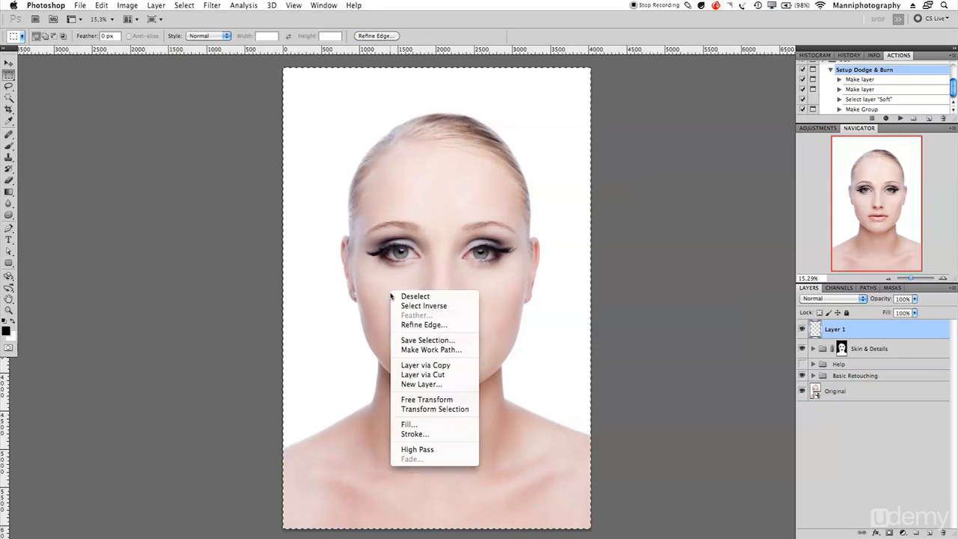
{"action": "left_click", "coordinate": [411, 425]}
{"action": "left_click", "coordinate": [597, 229]}
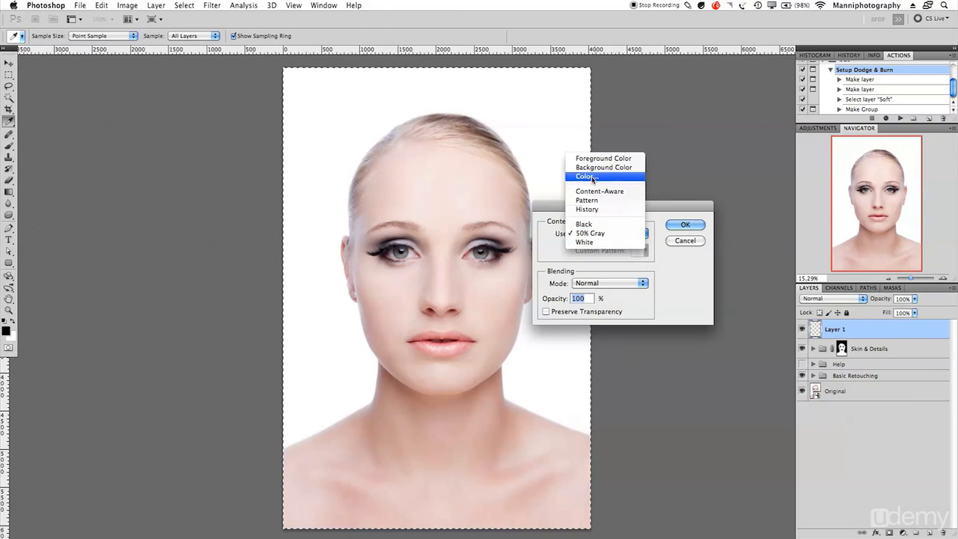
{"action": "left_click", "coordinate": [596, 234]}
{"action": "left_click", "coordinate": [678, 225]}
{"action": "key", "text": "m"}
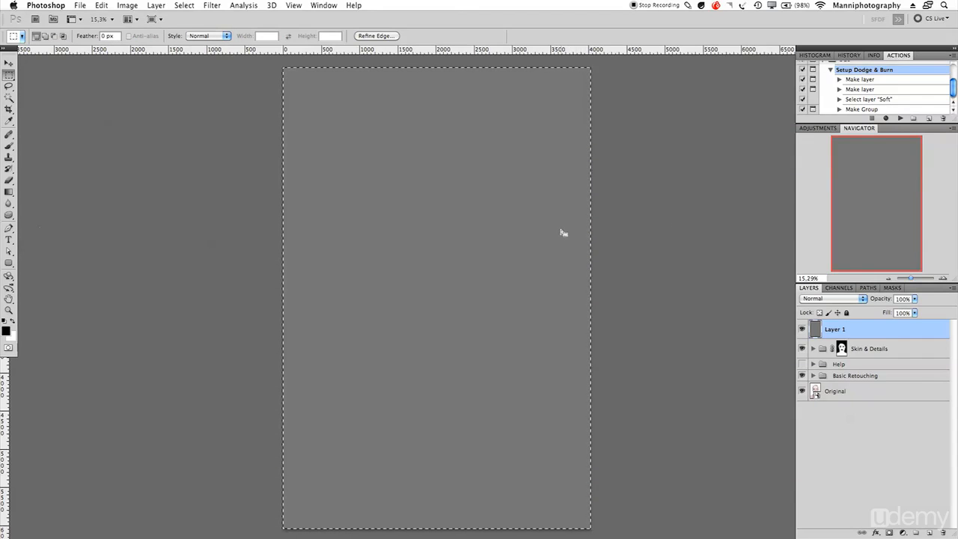
{"action": "key", "text": "super+d"}
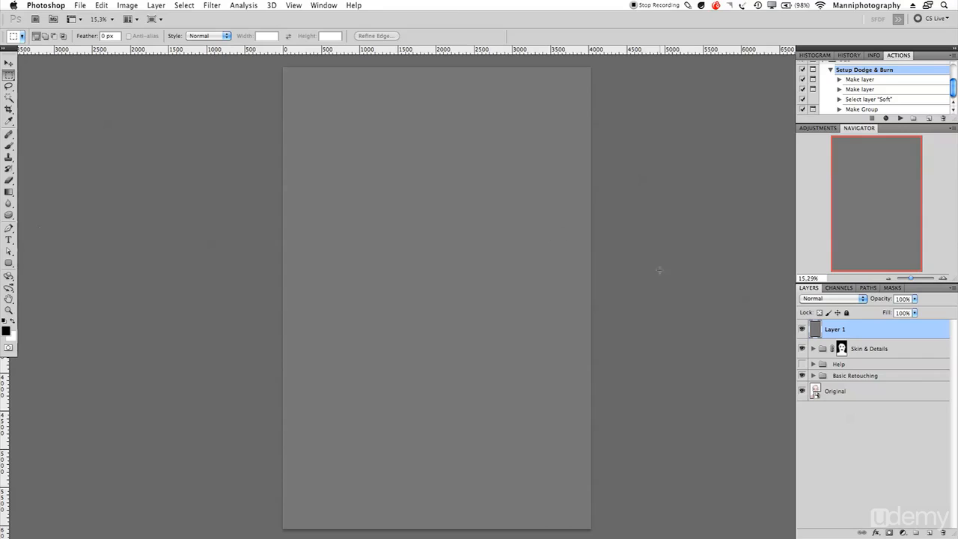
Duplicate the gray layer and name the copy "Hard light"
{"action": "key", "text": "super+j"}
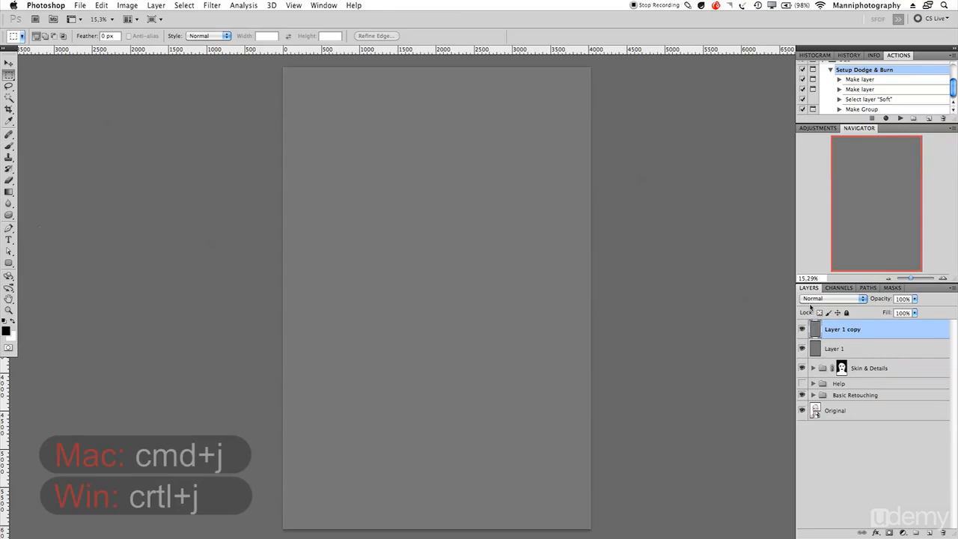
{"action": "double_click", "coordinate": [845, 330]}
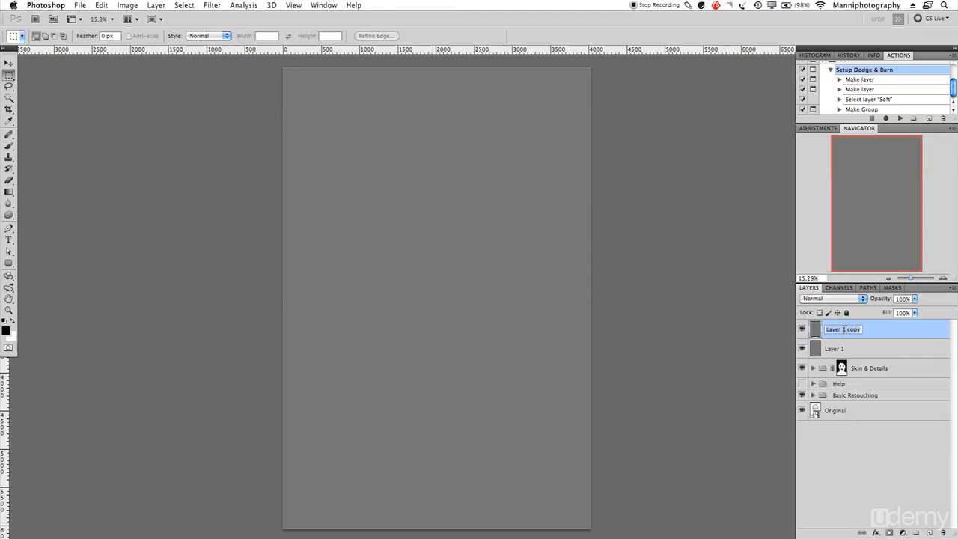
{"action": "key", "text": "BackSpace"}
{"action": "type", "text": "Hart"}
{"action": "type", "text": "d l"}
{"action": "type", "text": "ight"}
{"action": "key", "text": "Return"}
Rename the lower gray layer "Soft light" and set its blending mode to Soft Light
{"action": "double_click", "coordinate": [835, 350]}
{"action": "key", "text": "BackSpace"}
{"action": "type", "text": "Soft ligh"}
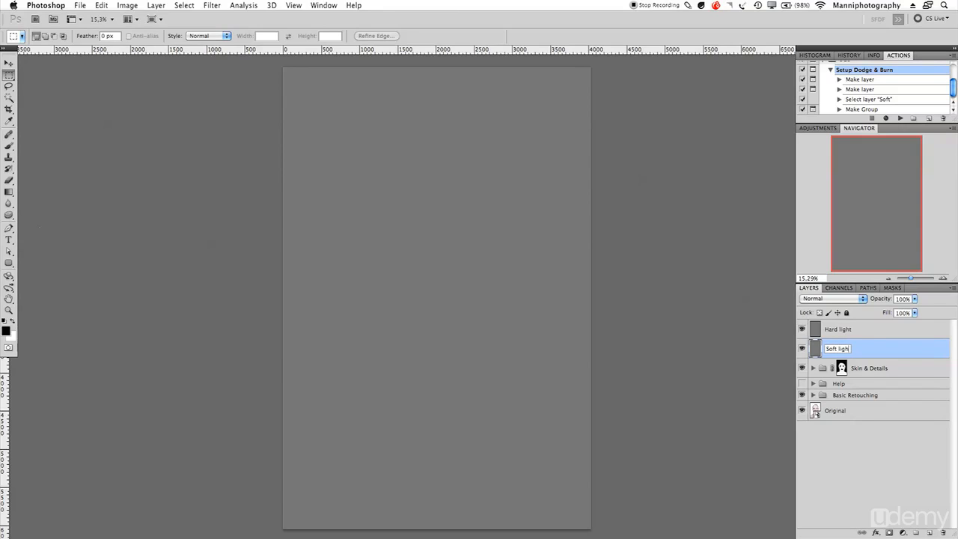
{"action": "key", "text": "Return"}
{"action": "left_click", "coordinate": [844, 300]}
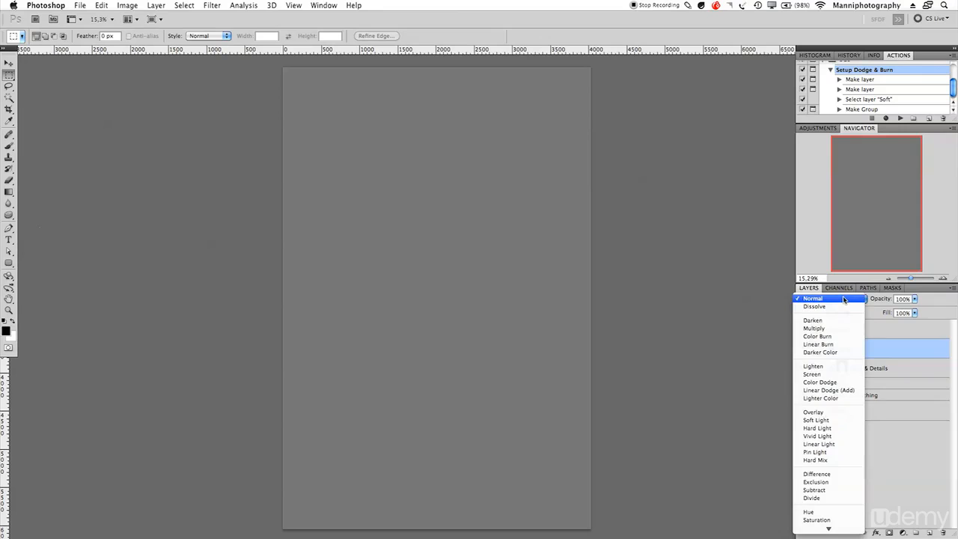
{"action": "left_click", "coordinate": [824, 420]}
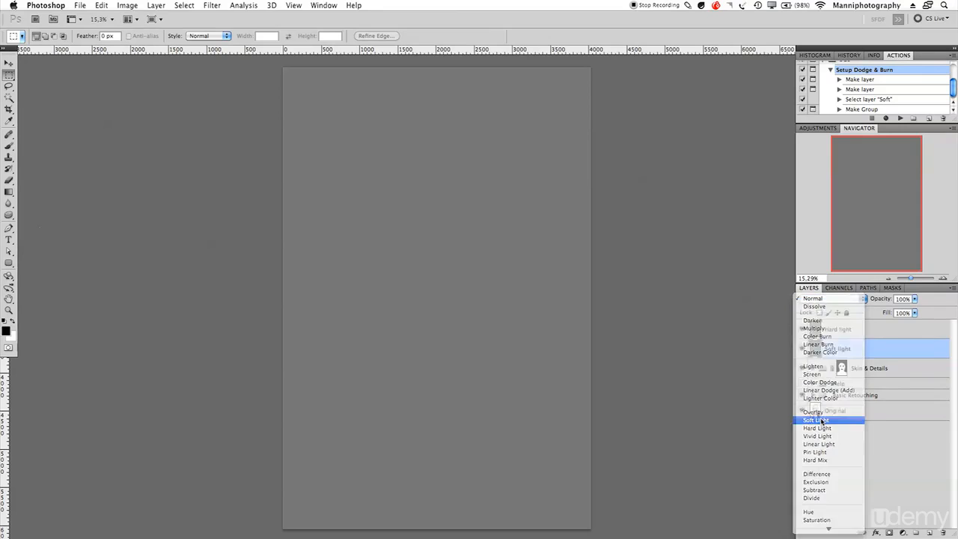
Set the blending mode of the Hard light layer to Overlay
{"action": "left_click", "coordinate": [839, 329]}
{"action": "left_click", "coordinate": [846, 299]}
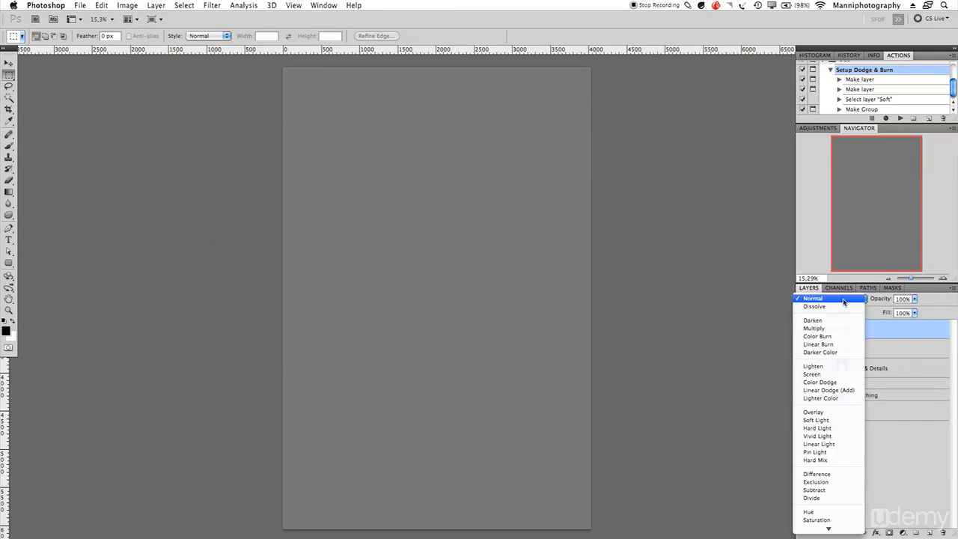
{"action": "left_click", "coordinate": [833, 413]}
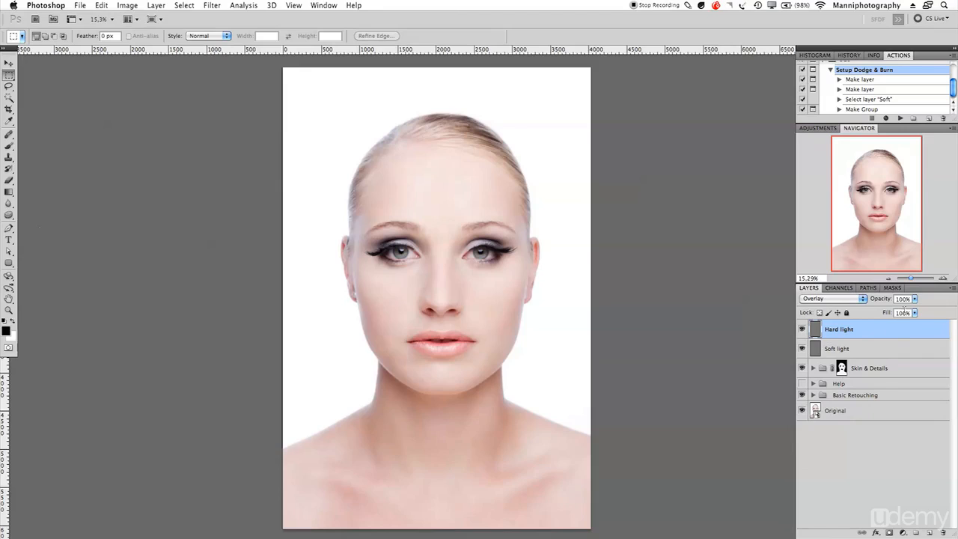
Group the Hard light and Soft light layers and name the group "D&B"
{"action": "left_click", "coordinate": [881, 355], "text": "shift"}
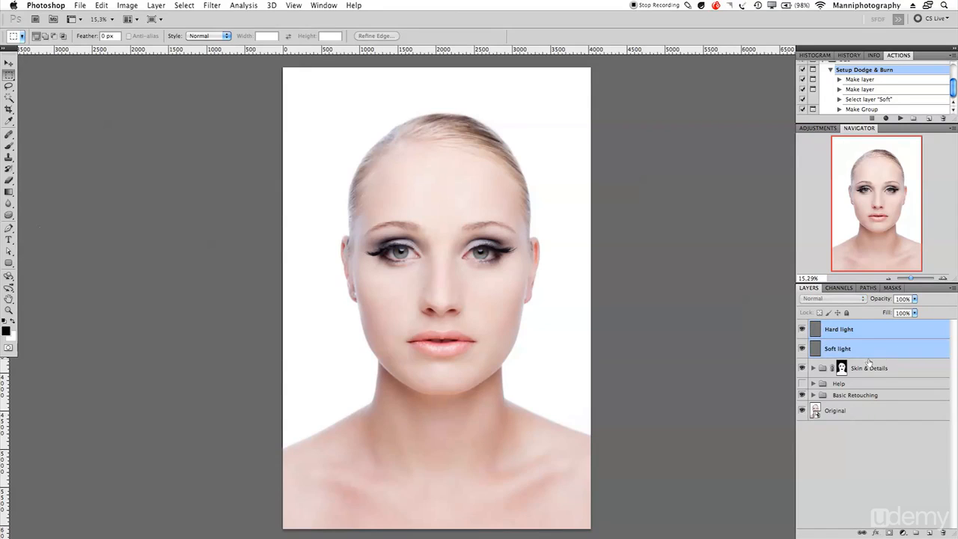
{"action": "key", "text": "ctrl+g"}
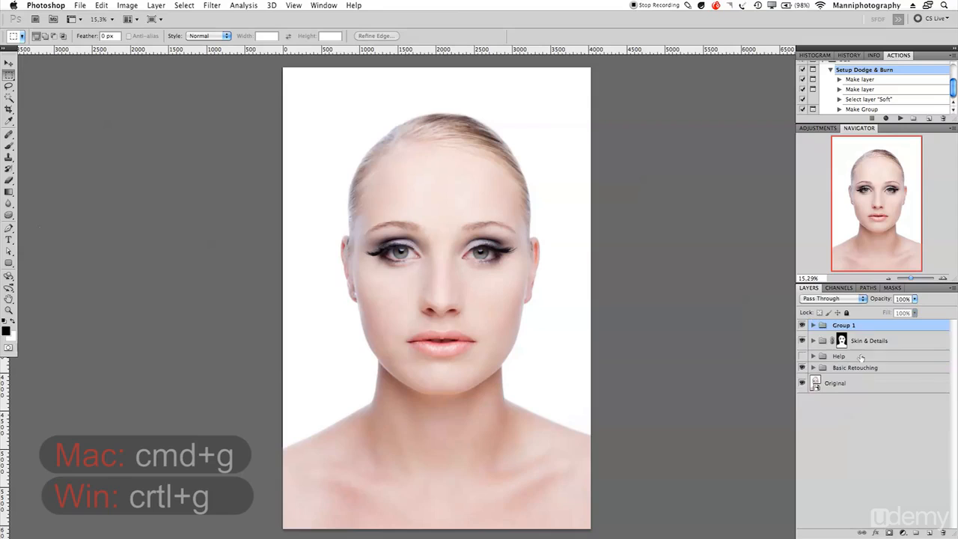
{"action": "double_click", "coordinate": [844, 325]}
{"action": "type", "text": "D"}
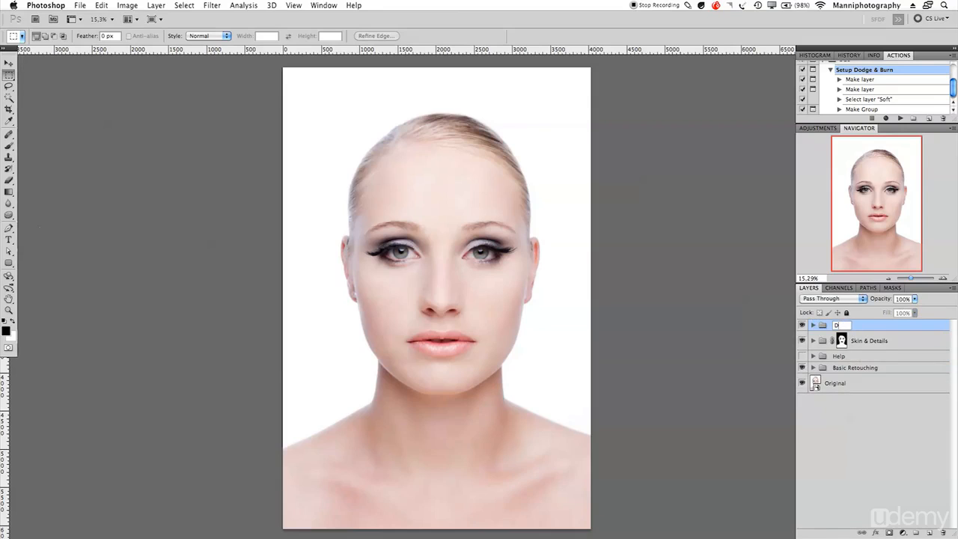
{"action": "type", "text": "&B"}
{"action": "key", "text": "Return"}
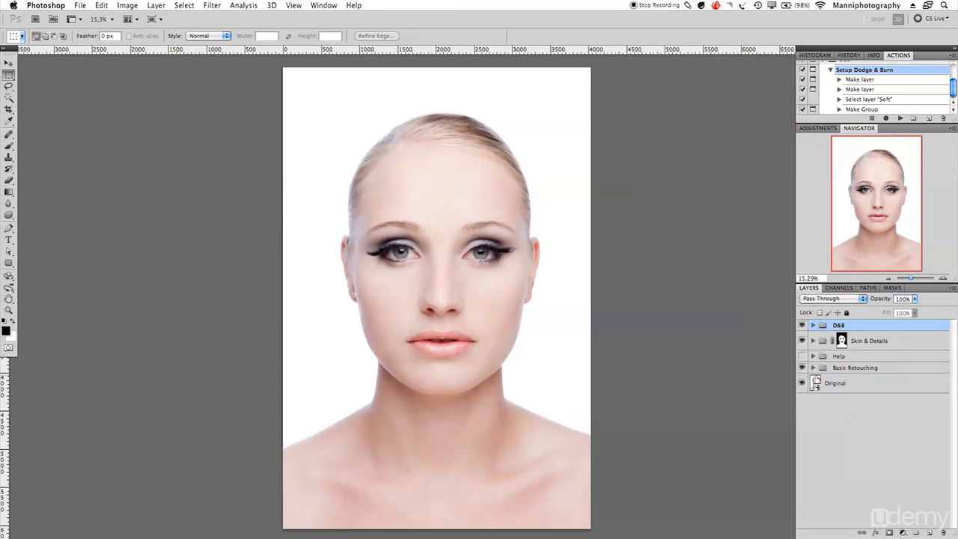
Expand the D&B group, select its Hard light layer, and hide Skin & Details, Basic Retouching and Original
{"action": "left_click", "coordinate": [814, 326]}
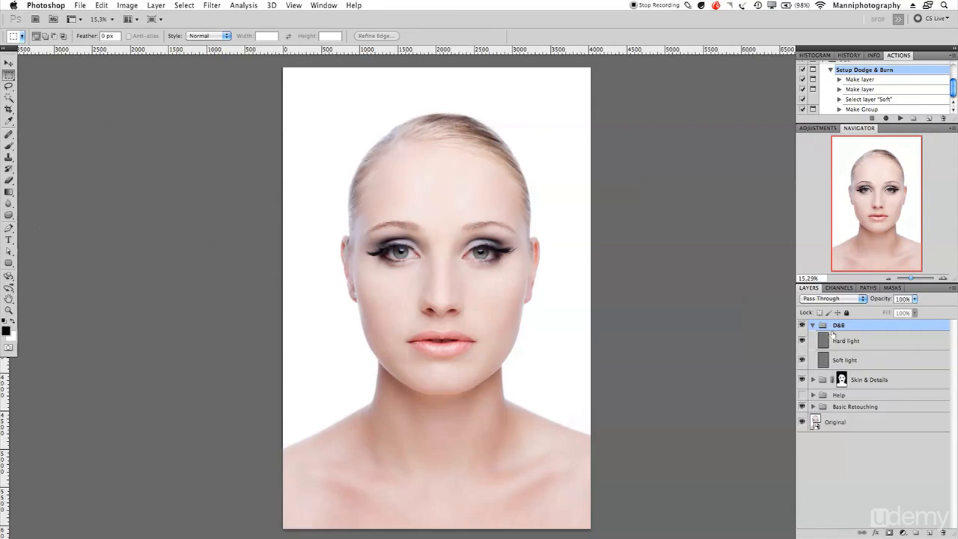
{"action": "left_click", "coordinate": [864, 345]}
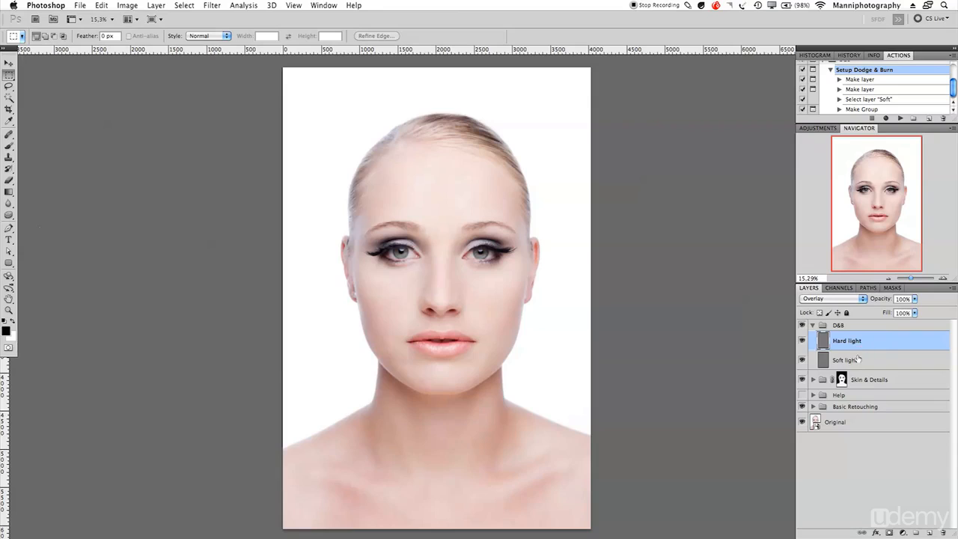
{"action": "left_click_drag", "start_coordinate": [804, 381], "coordinate": [802, 423]}
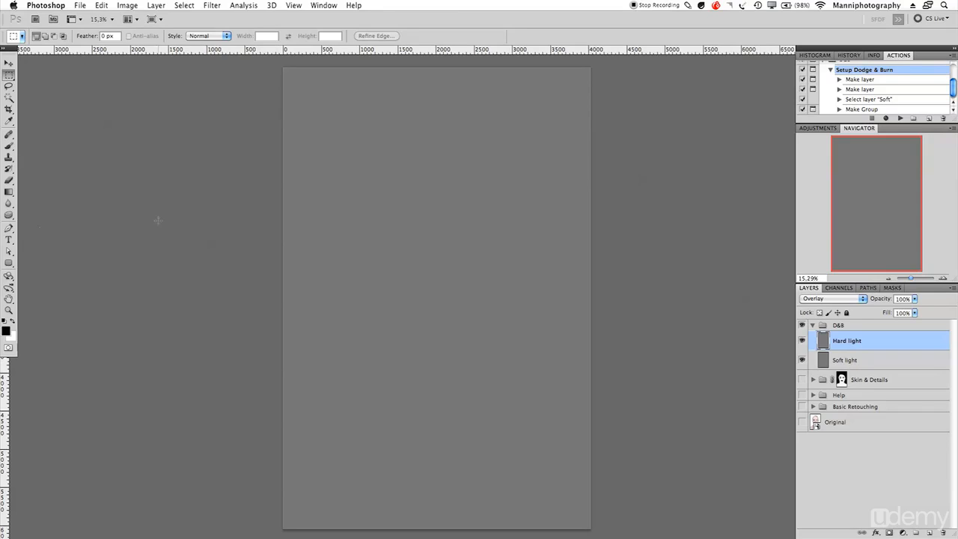
Set up the Brush tool with 10% opacity, a circular size cursor and a brush size of about 342 px
{"action": "key", "text": "b"}
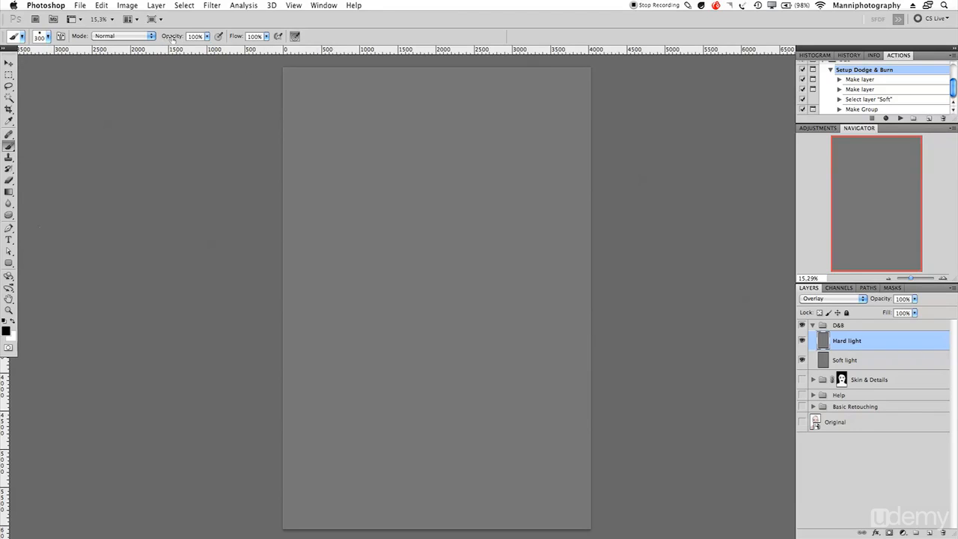
{"action": "key", "text": "1"}
{"action": "key", "text": "Caps_Lock"}
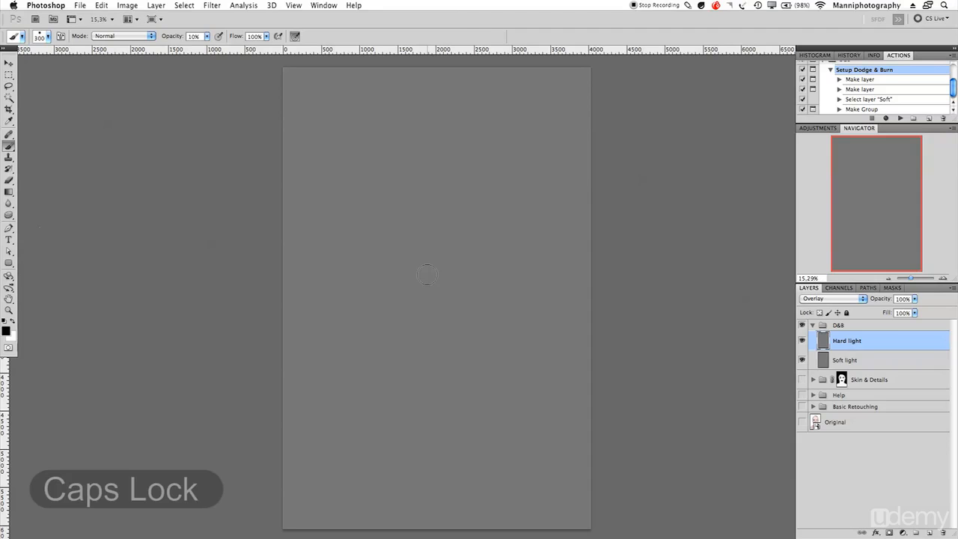
{"action": "key", "text": "ctrl+alt"}
{"action": "mouse_move", "coordinate": [425, 274]}
{"action": "left_mouse_down"}
{"action": "mouse_move", "coordinate": [481, 272]}
{"action": "mouse_move", "coordinate": [454, 278]}
{"action": "mouse_move", "coordinate": [468, 274]}
{"action": "mouse_move", "coordinate": [448, 192]}
{"action": "mouse_move", "coordinate": [452, 295]}
{"action": "mouse_move", "coordinate": [452, 269]}
{"action": "mouse_move", "coordinate": [428, 270]}
{"action": "mouse_move", "coordinate": [451, 274]}
{"action": "mouse_move", "coordinate": [439, 285]}
{"action": "mouse_move", "coordinate": [380, 283]}
{"action": "mouse_move", "coordinate": [382, 275]}
{"action": "left_mouse_up"}
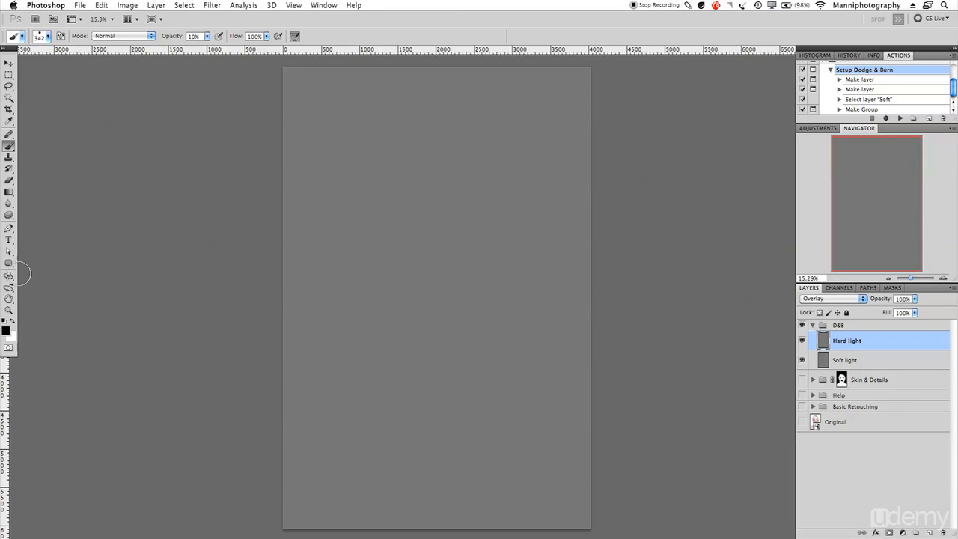
Paint overlapping curved white strokes on the Hard light layer in the upper-left part of the gray canvas
{"action": "key", "text": "x"}
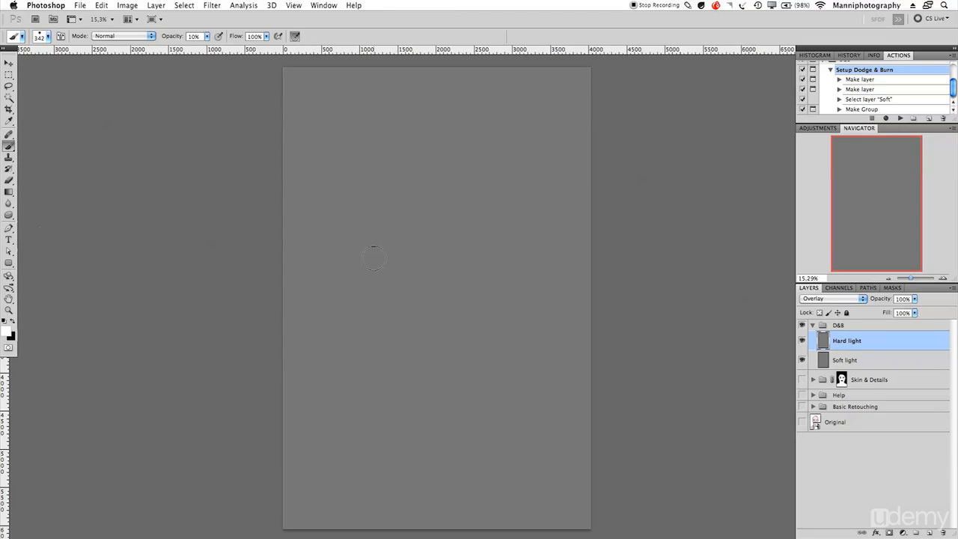
{"action": "mouse_move", "coordinate": [395, 178]}
{"action": "left_mouse_down"}
{"action": "mouse_move", "coordinate": [367, 204]}
{"action": "mouse_move", "coordinate": [347, 257]}
{"action": "left_mouse_up"}
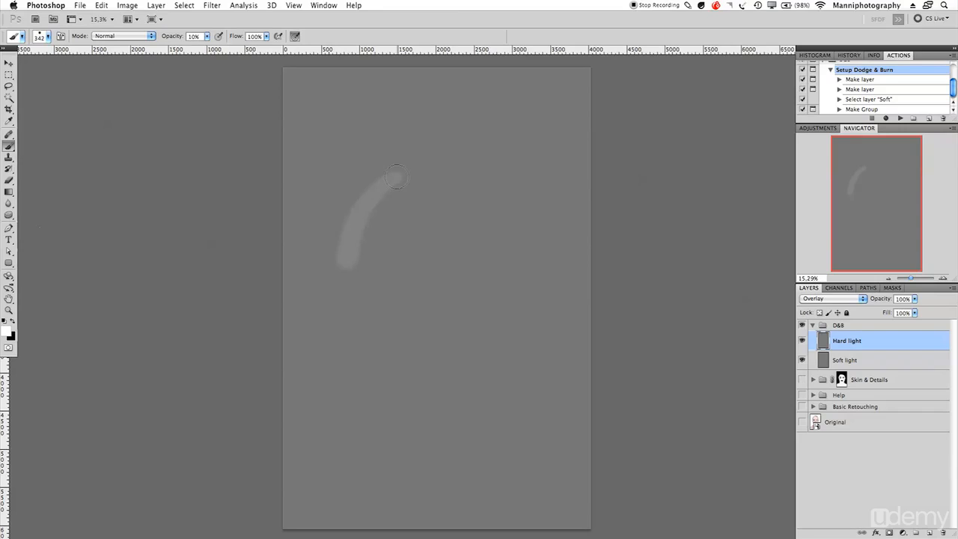
{"action": "left_click_drag", "start_coordinate": [399, 177], "coordinate": [334, 260]}
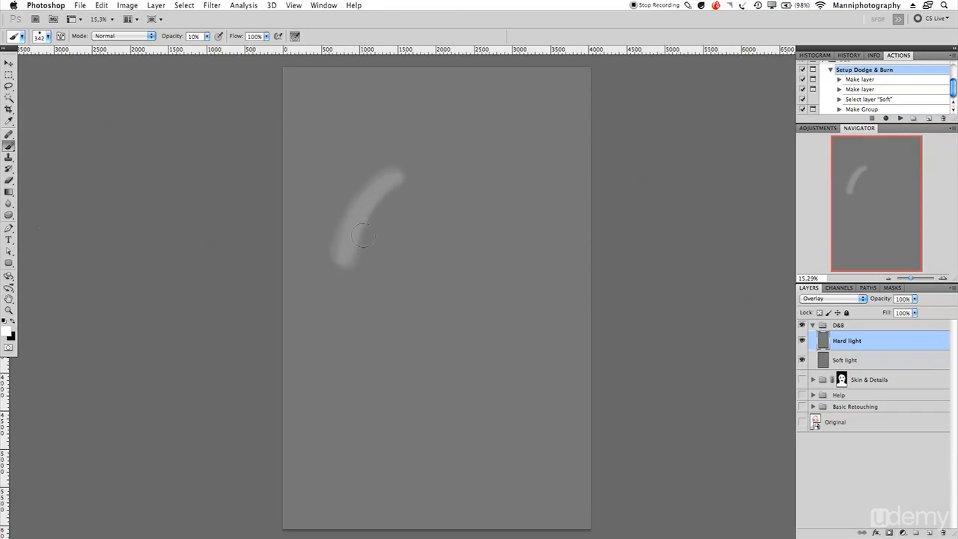
{"action": "mouse_move", "coordinate": [392, 178]}
{"action": "left_mouse_down"}
{"action": "mouse_move", "coordinate": [340, 263]}
{"action": "mouse_move", "coordinate": [389, 171]}
{"action": "mouse_move", "coordinate": [368, 225]}
{"action": "left_mouse_up"}
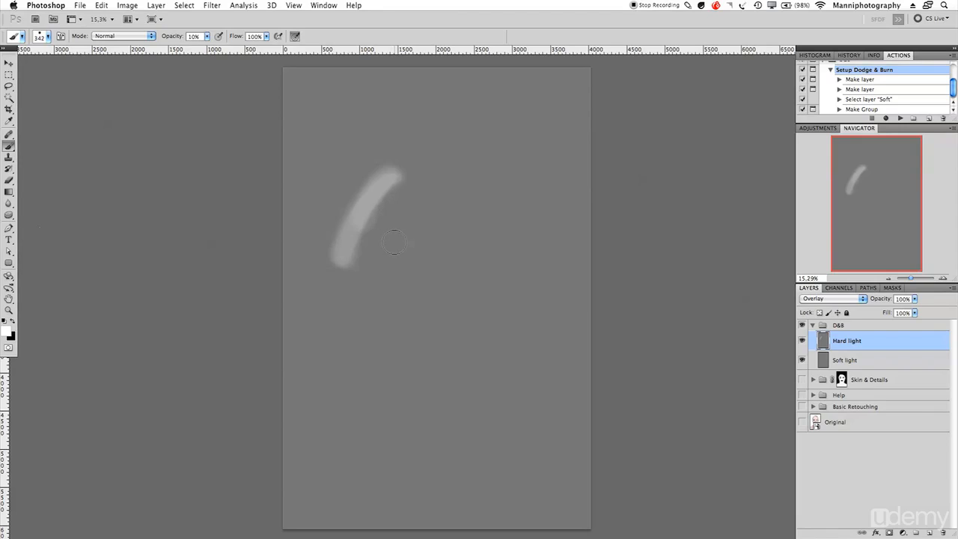
Paint a white curved stroke beside the existing one on the Hard light layer, then darken both of its sides with black strokes
{"action": "left_click_drag", "start_coordinate": [420, 193], "coordinate": [385, 289]}
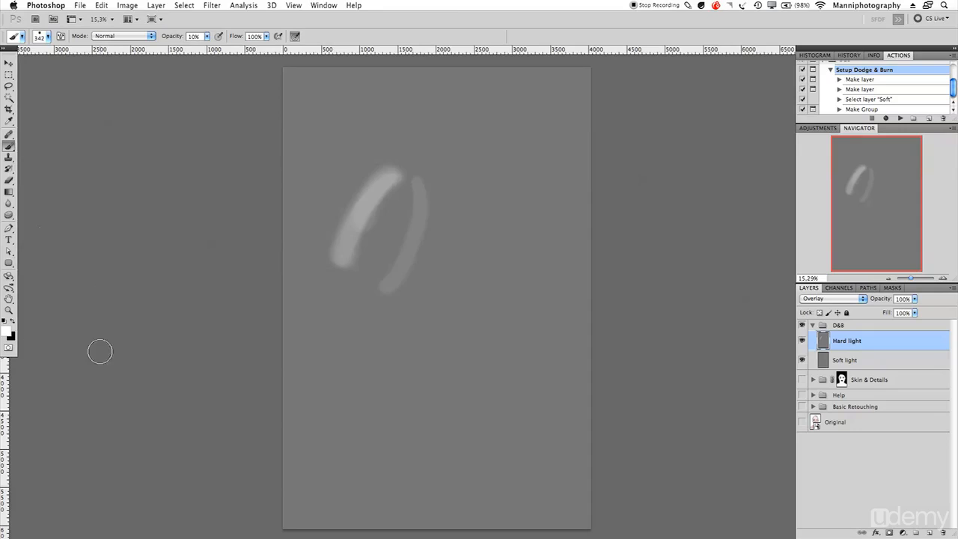
{"action": "key", "text": "x"}
{"action": "left_click_drag", "start_coordinate": [410, 184], "coordinate": [379, 288]}
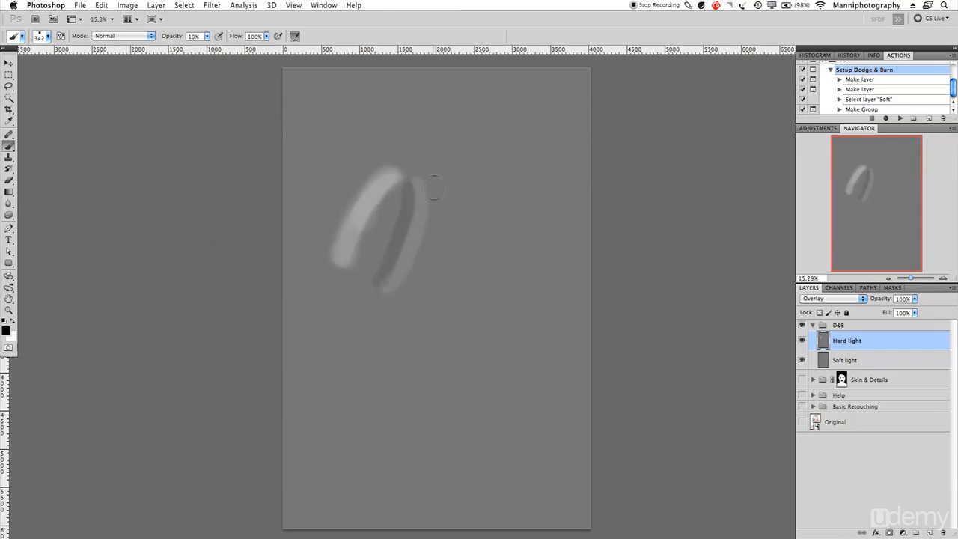
{"action": "mouse_move", "coordinate": [424, 180]}
{"action": "left_mouse_down"}
{"action": "mouse_move", "coordinate": [415, 266]}
{"action": "mouse_move", "coordinate": [406, 292]}
{"action": "left_mouse_up"}
{"action": "mouse_move", "coordinate": [427, 222]}
{"action": "left_mouse_down"}
{"action": "mouse_move", "coordinate": [402, 306]}
{"action": "mouse_move", "coordinate": [382, 236]}
{"action": "left_mouse_up"}
Paint a light eye shape with a wider crescent beneath it in white, using brush sizes of 200, 125 and 400 px
{"action": "key", "text": "x"}
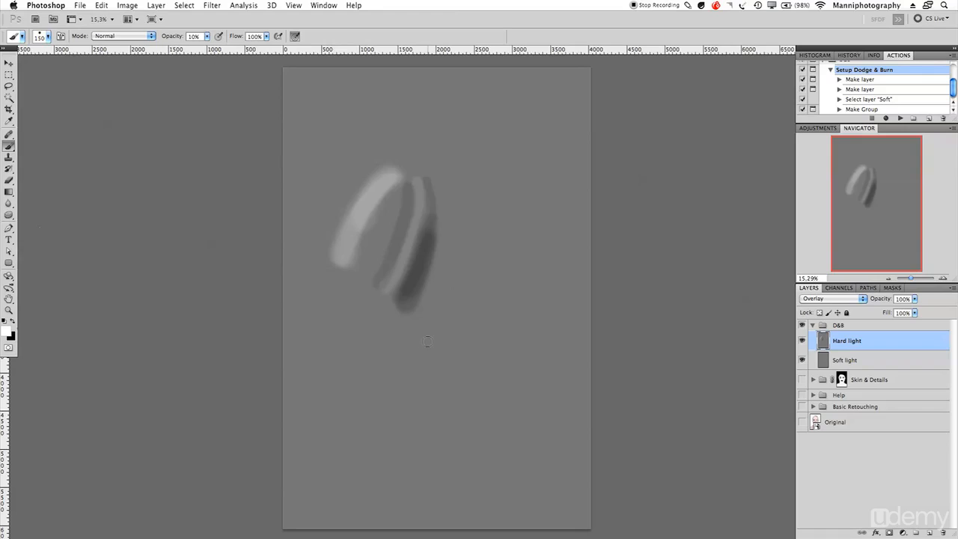
{"action": "key", "text": "bracketright"}
{"action": "key", "text": "bracketright"}
{"action": "mouse_move", "coordinate": [370, 378]}
{"action": "left_mouse_down"}
{"action": "mouse_move", "coordinate": [395, 372]}
{"action": "mouse_move", "coordinate": [401, 385]}
{"action": "mouse_move", "coordinate": [389, 383]}
{"action": "left_mouse_up"}
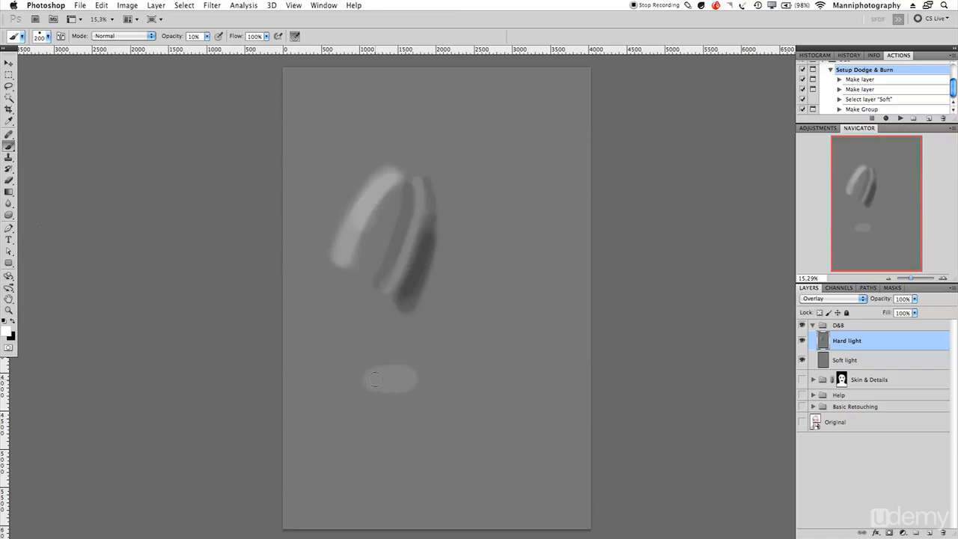
{"action": "left_click_drag", "start_coordinate": [408, 372], "coordinate": [417, 388]}
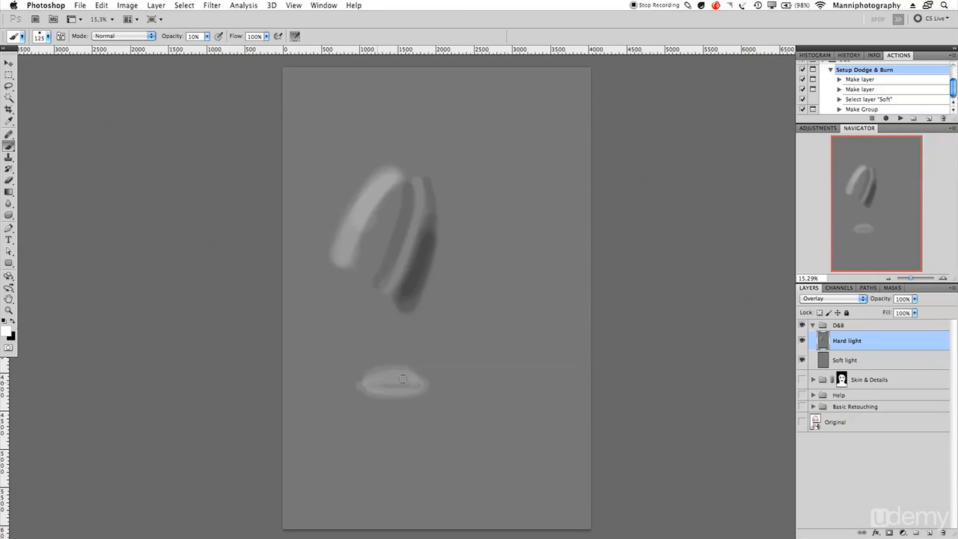
{"action": "mouse_move", "coordinate": [357, 402]}
{"action": "left_mouse_down"}
{"action": "mouse_move", "coordinate": [376, 416]}
{"action": "mouse_move", "coordinate": [438, 388]}
{"action": "mouse_move", "coordinate": [379, 405]}
{"action": "left_mouse_up"}
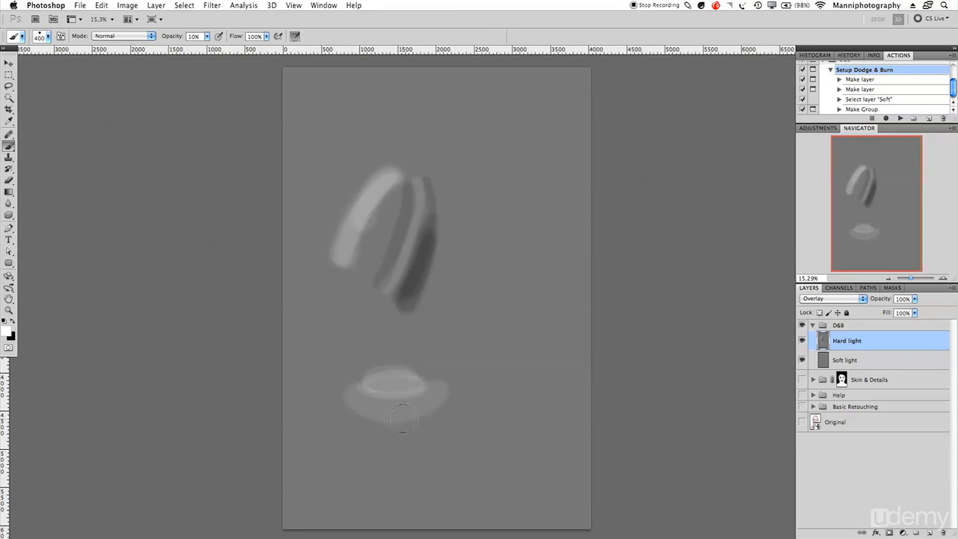
Add a black pupil to the painted eye, and draw a dark upper lid line on the Soft light layer
{"action": "key", "text": "x"}
{"action": "key", "text": "bracketleft"}
{"action": "key", "text": "alt+bracketleft"}
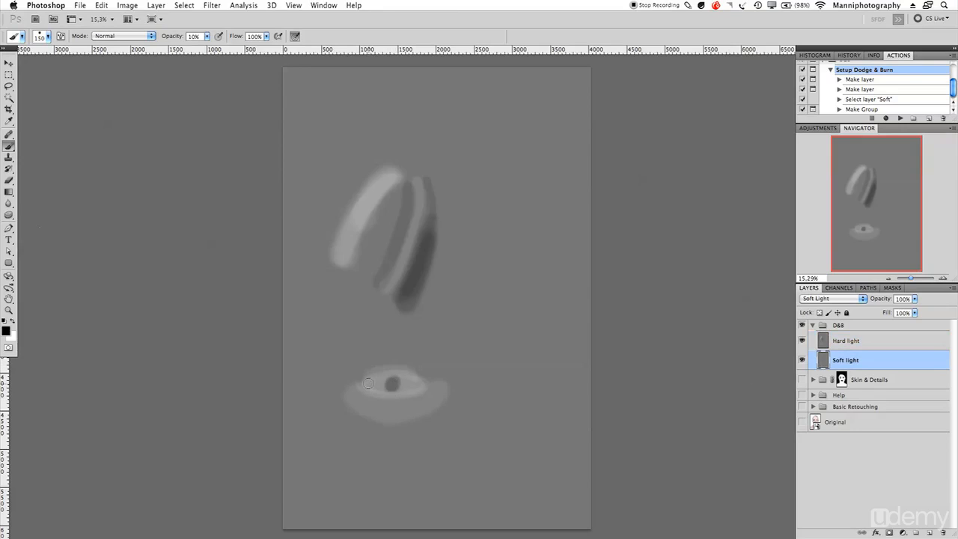
{"action": "mouse_move", "coordinate": [364, 377]}
{"action": "left_mouse_down"}
{"action": "mouse_move", "coordinate": [429, 380]}
{"action": "mouse_move", "coordinate": [399, 369]}
{"action": "mouse_move", "coordinate": [361, 383]}
{"action": "mouse_move", "coordinate": [379, 372]}
{"action": "mouse_move", "coordinate": [426, 380]}
{"action": "mouse_move", "coordinate": [362, 380]}
{"action": "left_mouse_up"}
{"action": "key", "text": "bracketright"}
{"action": "key", "text": "bracketright"}
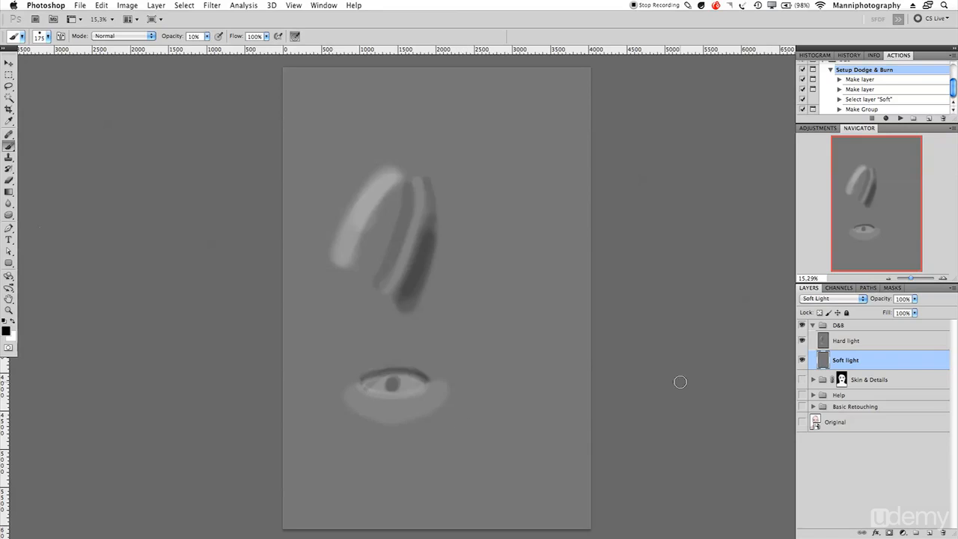
Delete the D&B group and show the Skin & Details, Basic Retouching and Original layers, keeping Help hidden
{"action": "left_click", "coordinate": [899, 326]}
{"action": "key", "text": "BackSpace"}
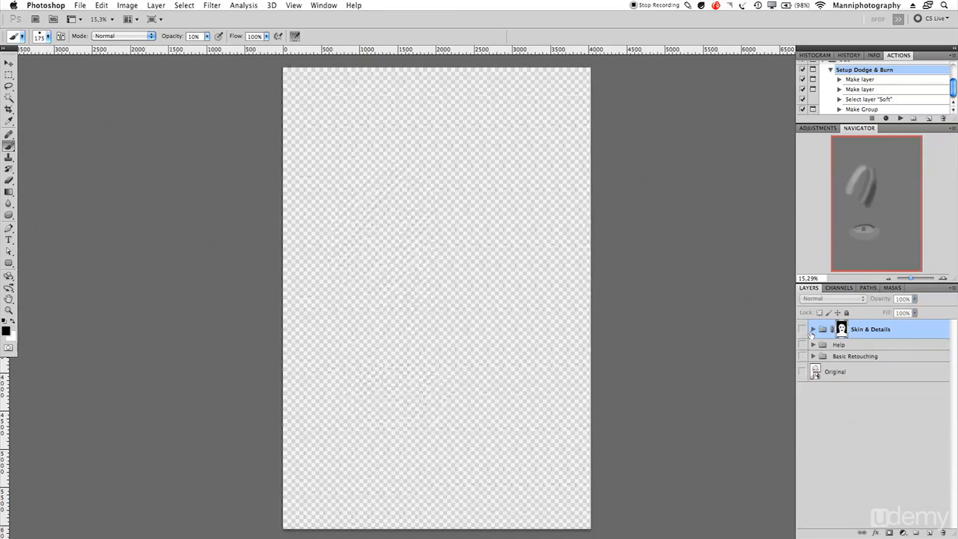
{"action": "left_click_drag", "start_coordinate": [803, 330], "coordinate": [803, 372]}
{"action": "left_click", "coordinate": [804, 345]}
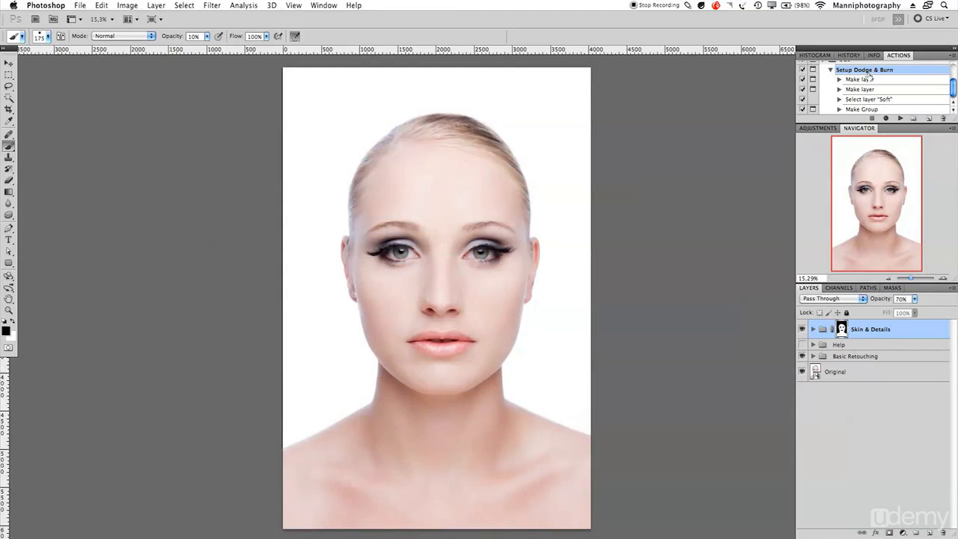
Run the Setup Dodge & Burn action, accepting the Soft and Hard gray layers and the D&B group
{"action": "left_click", "coordinate": [901, 119]}
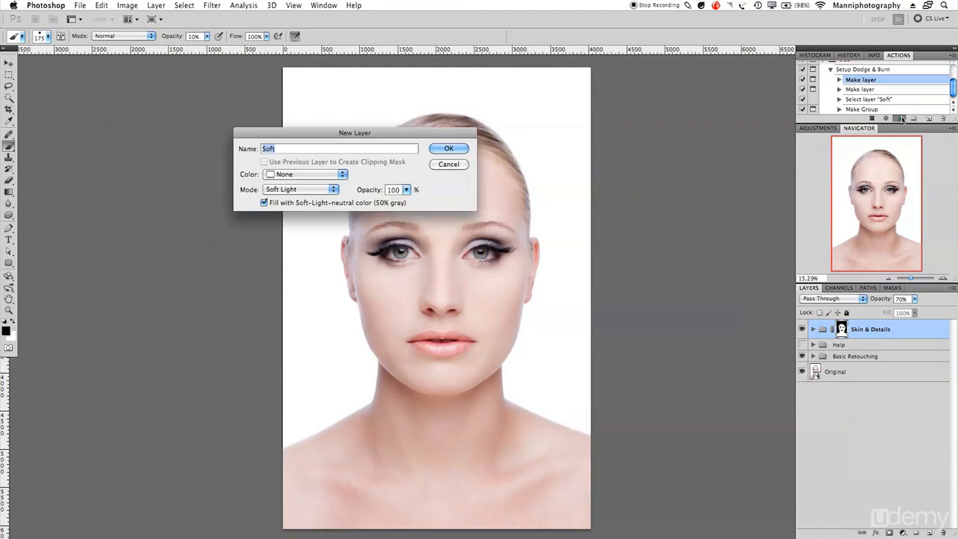
{"action": "left_click", "coordinate": [460, 149]}
{"action": "left_click", "coordinate": [450, 150]}
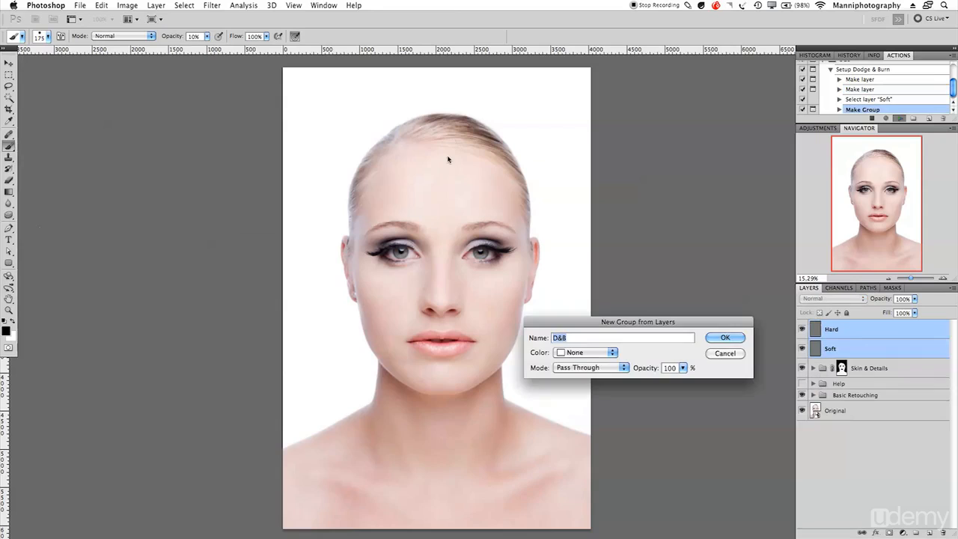
{"action": "left_click", "coordinate": [736, 339]}
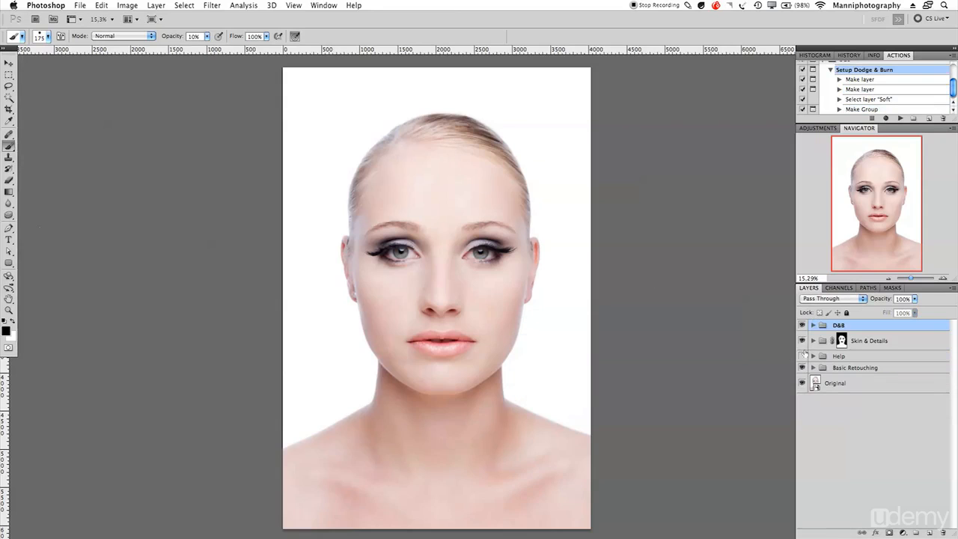
Expand the D&B group, select its Hard layer, and examine the eyes, nose and lips up close
{"action": "left_click", "coordinate": [813, 325]}
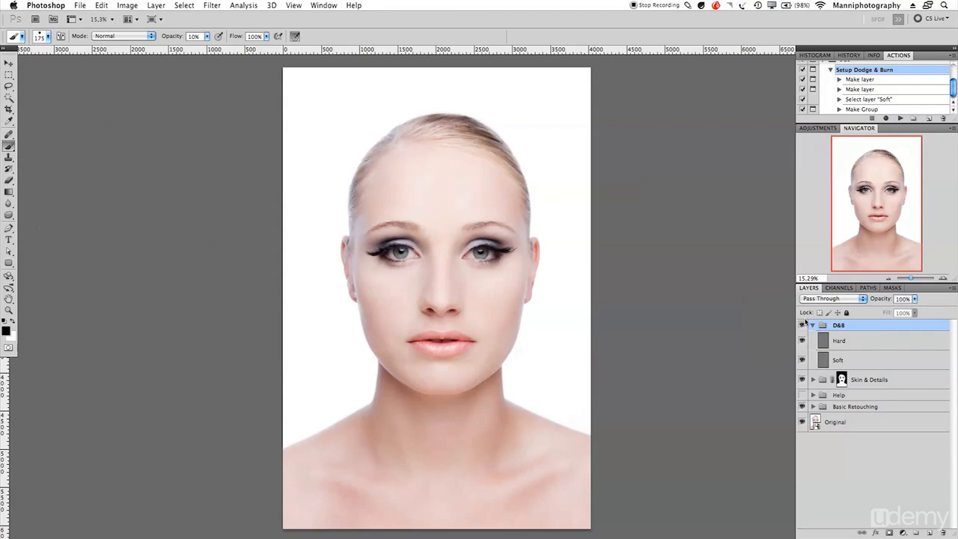
{"action": "left_click", "coordinate": [853, 348]}
{"action": "left_click", "coordinate": [914, 278]}
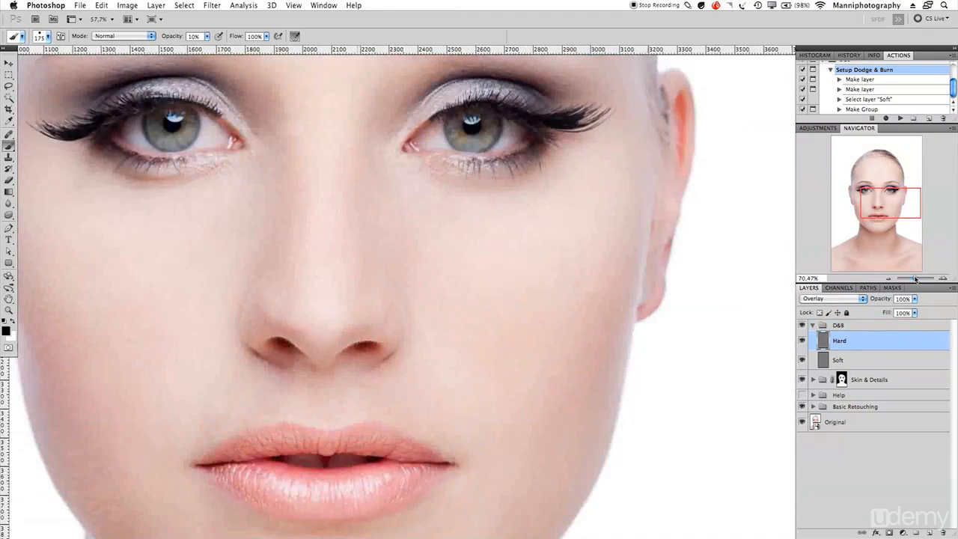
{"action": "mouse_move", "coordinate": [476, 228]}
{"action": "left_mouse_down"}
{"action": "mouse_move", "coordinate": [561, 300]}
{"action": "mouse_move", "coordinate": [554, 321]}
{"action": "left_mouse_up"}
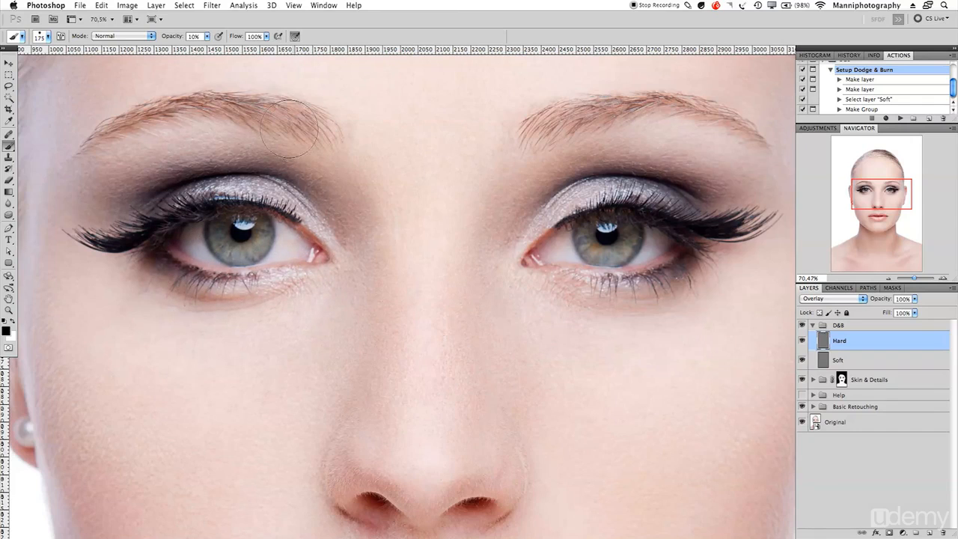
{"action": "left_click_drag", "start_coordinate": [883, 202], "coordinate": [880, 217]}
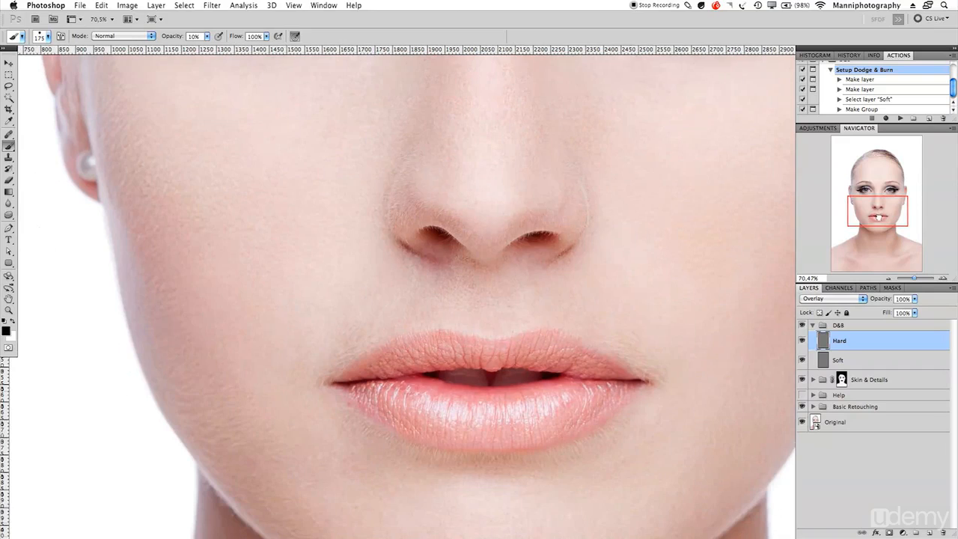
{"action": "left_click_drag", "start_coordinate": [917, 278], "coordinate": [909, 279]}
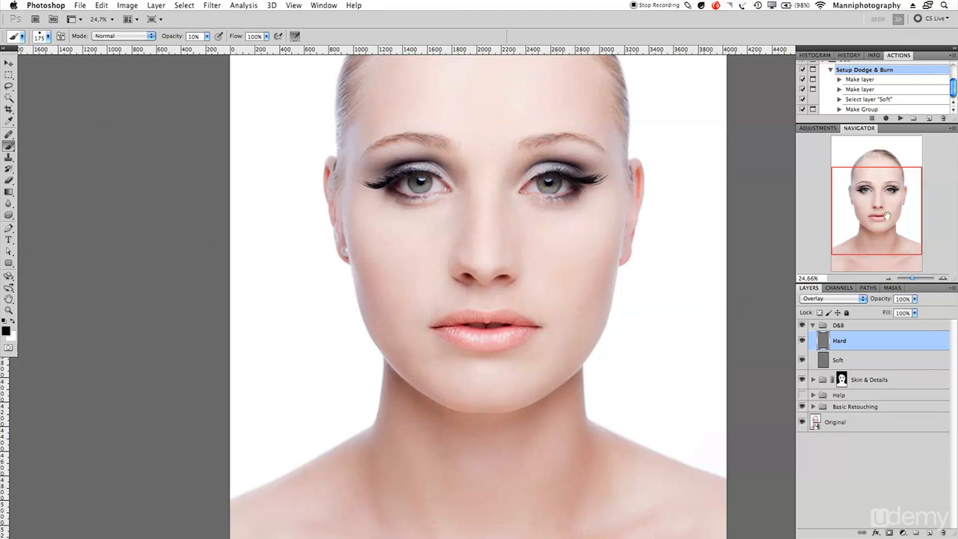
{"action": "left_click_drag", "start_coordinate": [887, 221], "coordinate": [886, 211]}
{"action": "mouse_move", "coordinate": [435, 279]}
{"action": "left_mouse_down"}
{"action": "mouse_move", "coordinate": [502, 292]}
{"action": "mouse_move", "coordinate": [474, 209]}
{"action": "left_mouse_up"}
Set the Brush tool to 7% opacity and a size of 300 px
{"action": "key", "text": "bracketleft"}
{"action": "key", "text": "bracketleft"}
{"action": "key", "text": "bracketleft"}
{"action": "key", "text": "bracketleft"}
{"action": "key", "text": "bracketleft"}
{"action": "key", "text": "bracketleft"}
{"action": "key", "text": "bracketleft"}
{"action": "key", "text": "bracketleft"}
{"action": "key", "text": "bracketleft"}
{"action": "key", "text": "bracketleft"}
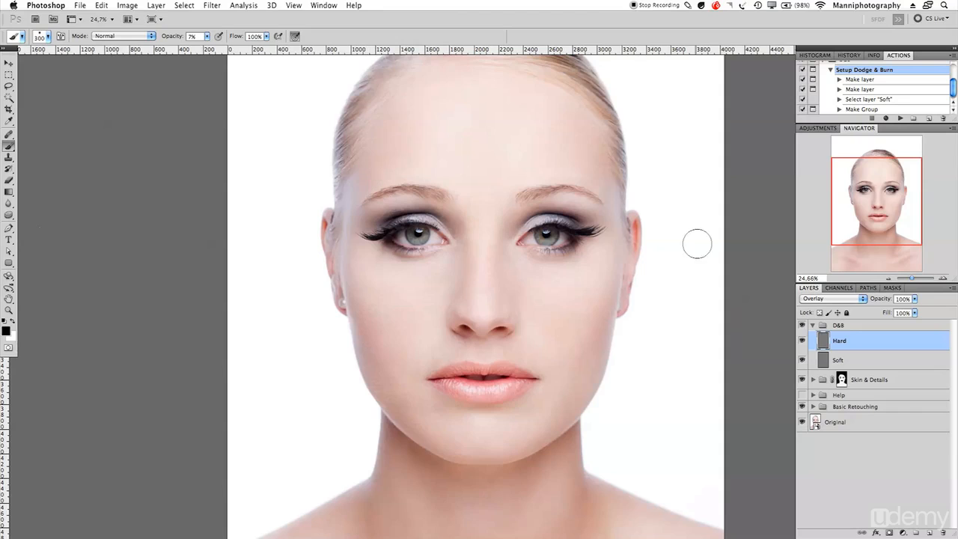
Darken both eyebrows on the Hard layer with black strokes, using a brush of about 70 to 100 px
{"action": "left_click_drag", "start_coordinate": [913, 279], "coordinate": [914, 281]}
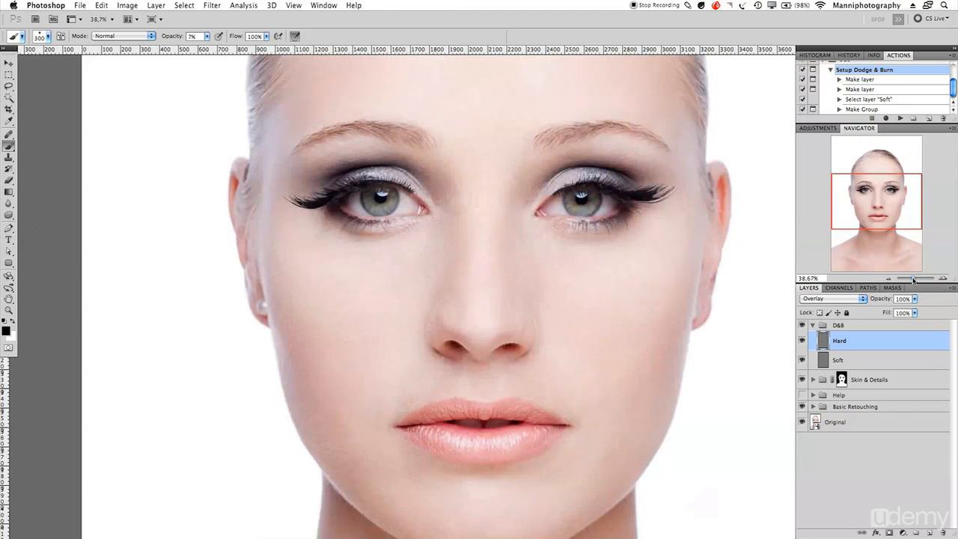
{"action": "scroll", "coordinate": [539, 217], "scroll_direction": "up", "scroll_amount": 3}
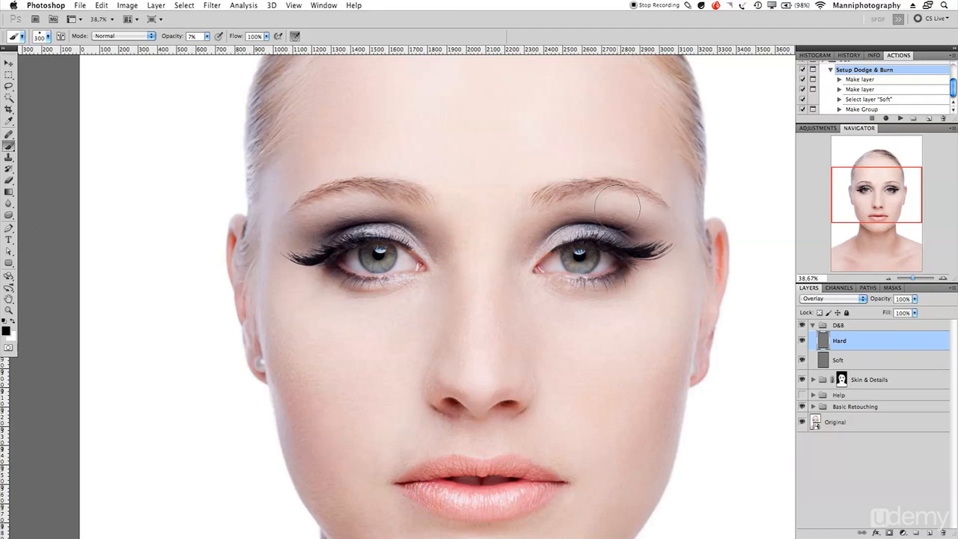
{"action": "key", "text": "bracketleft"}
{"action": "key", "text": "bracketleft"}
{"action": "key", "text": "bracketleft"}
{"action": "left_click_drag", "start_coordinate": [421, 198], "coordinate": [406, 193]}
{"action": "left_click_drag", "start_coordinate": [383, 178], "coordinate": [294, 203]}
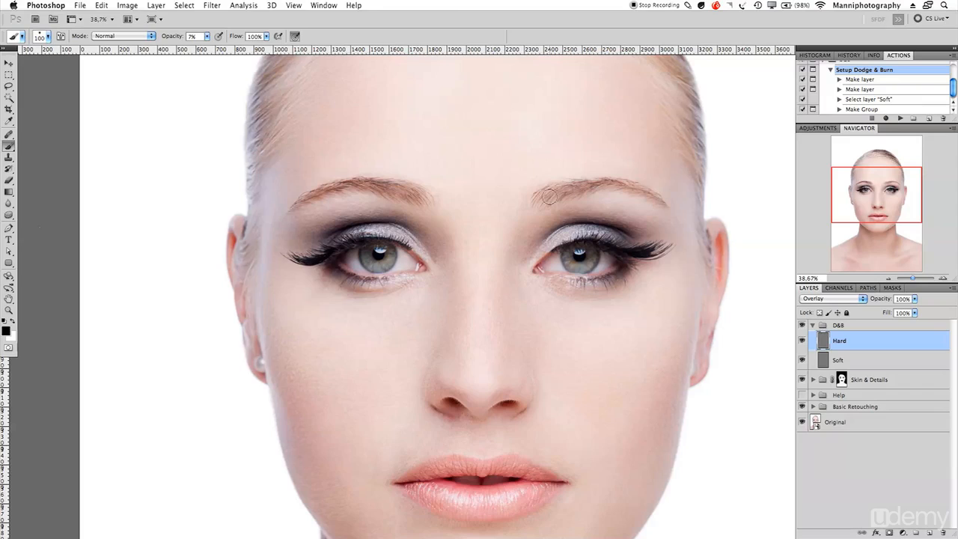
{"action": "key", "text": "bracketleft"}
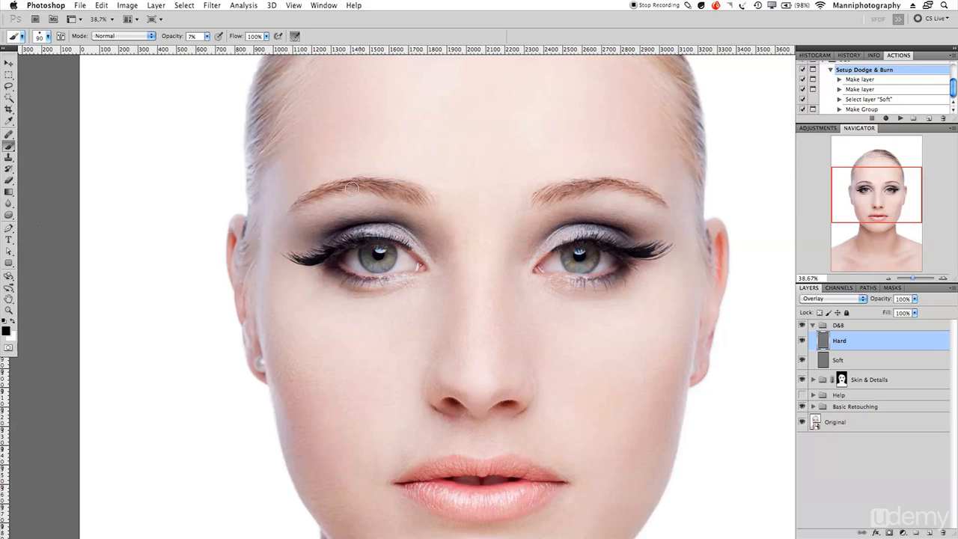
{"action": "key", "text": "bracketright"}
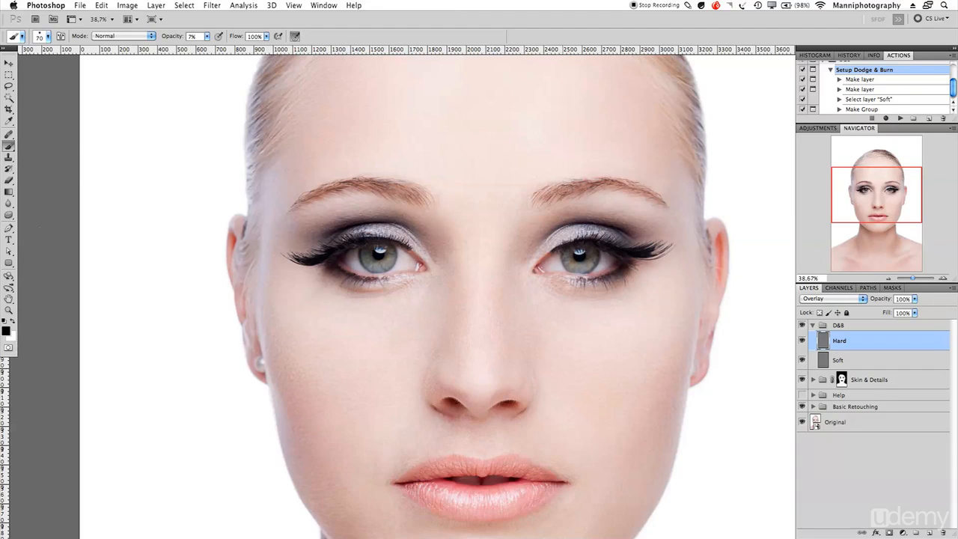
Select the Soft layer and darken the upper eyelids with a 125 px black brush
{"action": "key", "text": "bracketright"}
{"action": "key", "text": "bracketright"}
{"action": "key", "text": "bracketright"}
{"action": "left_click", "coordinate": [867, 366]}
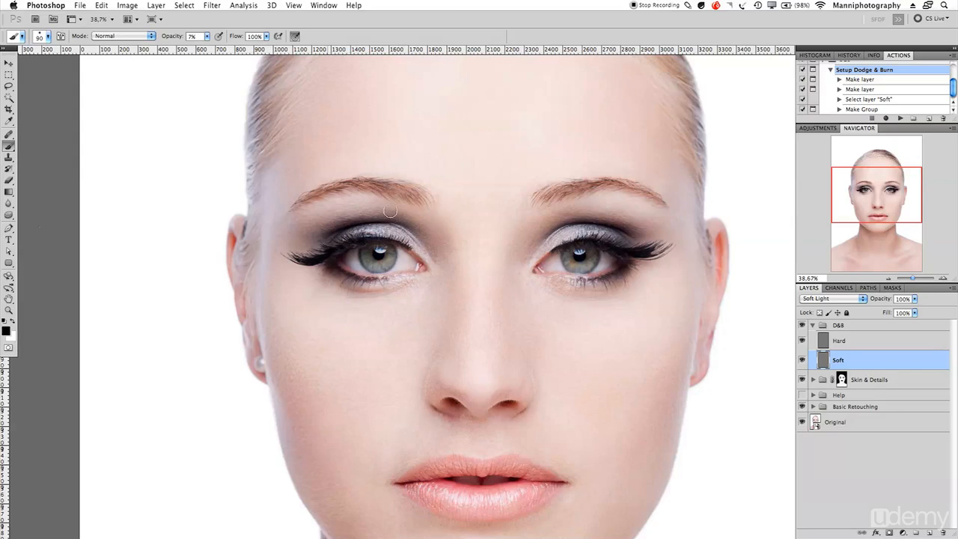
{"action": "key", "text": "bracketright"}
{"action": "key", "text": "bracketright"}
{"action": "key", "text": "bracketright"}
{"action": "key", "text": "bracketleft"}
{"action": "left_click_drag", "start_coordinate": [357, 238], "coordinate": [403, 237]}
{"action": "mouse_move", "coordinate": [332, 245]}
{"action": "left_mouse_down"}
{"action": "mouse_move", "coordinate": [323, 241]}
{"action": "mouse_move", "coordinate": [398, 238]}
{"action": "left_mouse_up"}
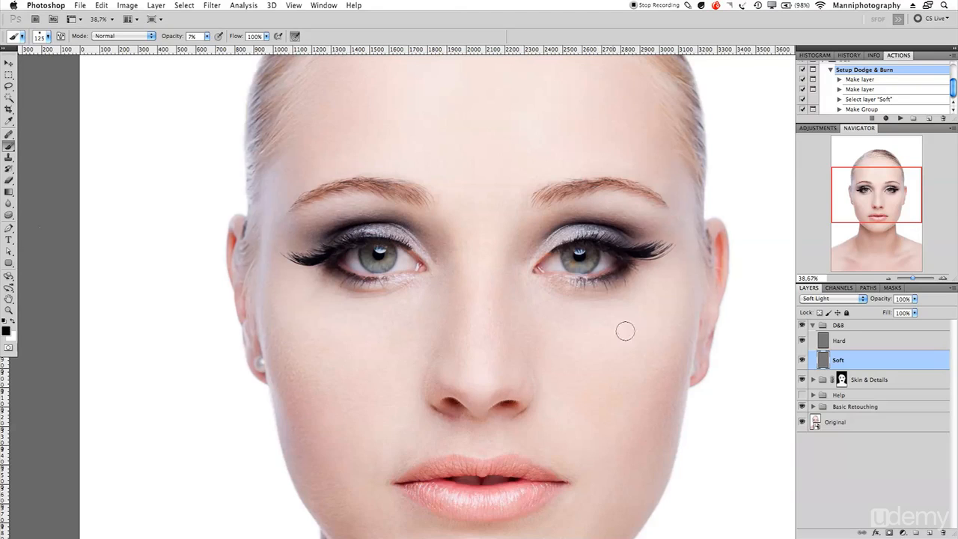
Select the Hard layer and darken the nostril edges with a 30 px black brush
{"action": "left_click_drag", "start_coordinate": [913, 280], "coordinate": [912, 279]}
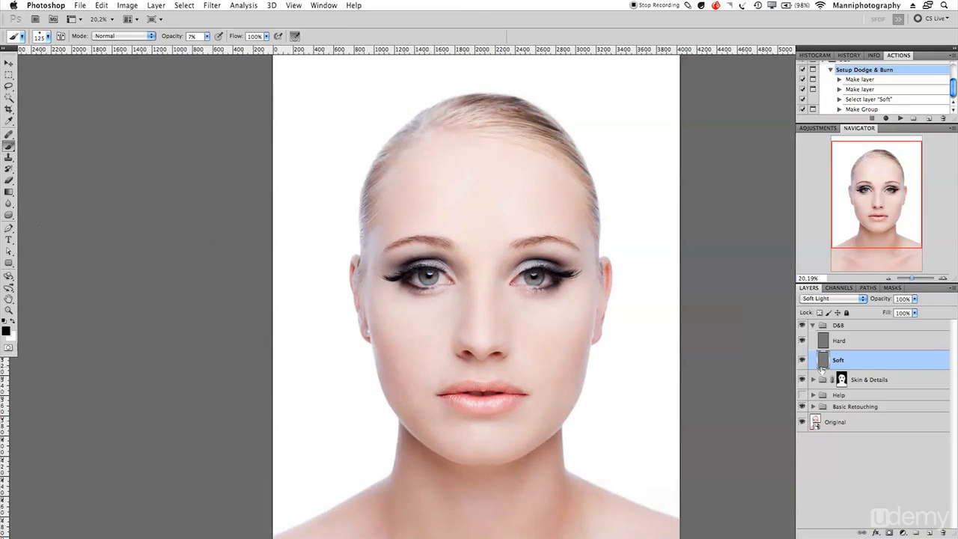
{"action": "key", "text": "bracketright"}
{"action": "key", "text": "bracketright"}
{"action": "key", "text": "bracketright"}
{"action": "left_click_drag", "start_coordinate": [912, 278], "coordinate": [914, 278]}
{"action": "left_click_drag", "start_coordinate": [569, 429], "coordinate": [530, 203]}
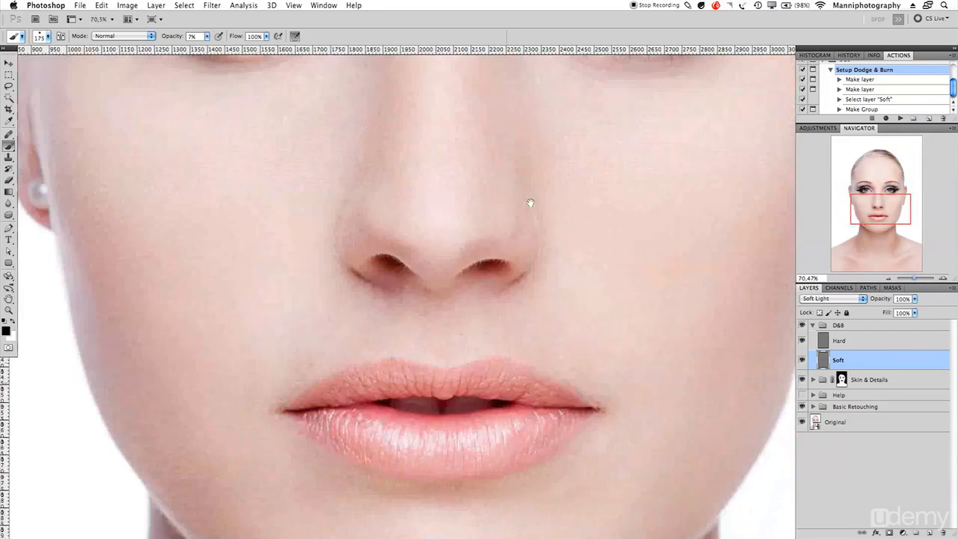
{"action": "left_click", "coordinate": [840, 341]}
{"action": "key", "text": "bracketleft"}
{"action": "key", "text": "bracketleft"}
{"action": "key", "text": "bracketleft"}
{"action": "key", "text": "bracketleft"}
{"action": "key", "text": "bracketleft"}
{"action": "key", "text": "bracketleft"}
{"action": "key", "text": "bracketleft"}
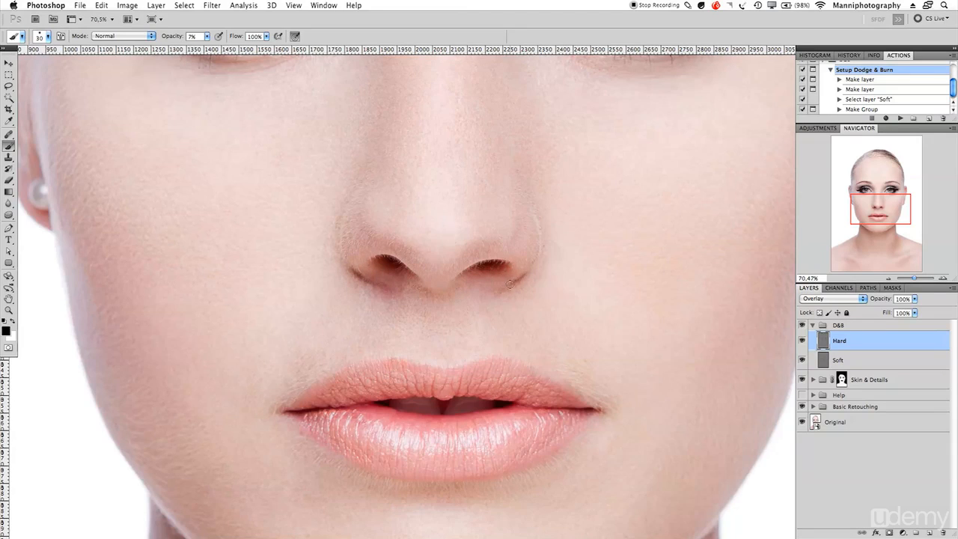
Select the Soft layer and shade around the nose and the mouth opening with a black brush of about 70 px
{"action": "key", "text": "bracketright"}
{"action": "left_click", "coordinate": [882, 365]}
{"action": "key", "text": "bracketright"}
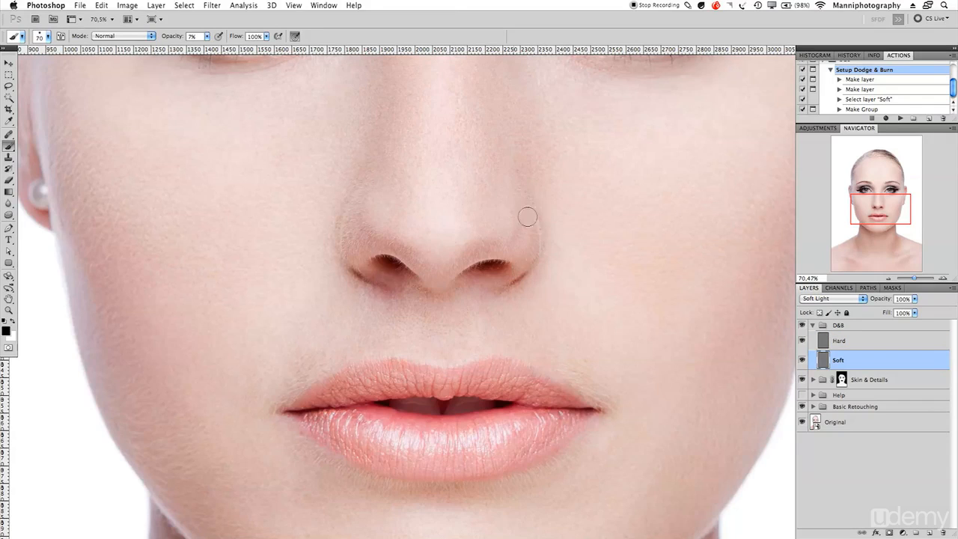
{"action": "key", "text": "bracketleft"}
{"action": "key", "text": "bracketleft"}
{"action": "key", "text": "bracketleft"}
{"action": "key", "text": "bracketright"}
{"action": "key", "text": "bracketright"}
{"action": "key", "text": "bracketright"}
{"action": "key", "text": "bracketright"}
{"action": "key", "text": "bracketright"}
{"action": "key", "text": "bracketright"}
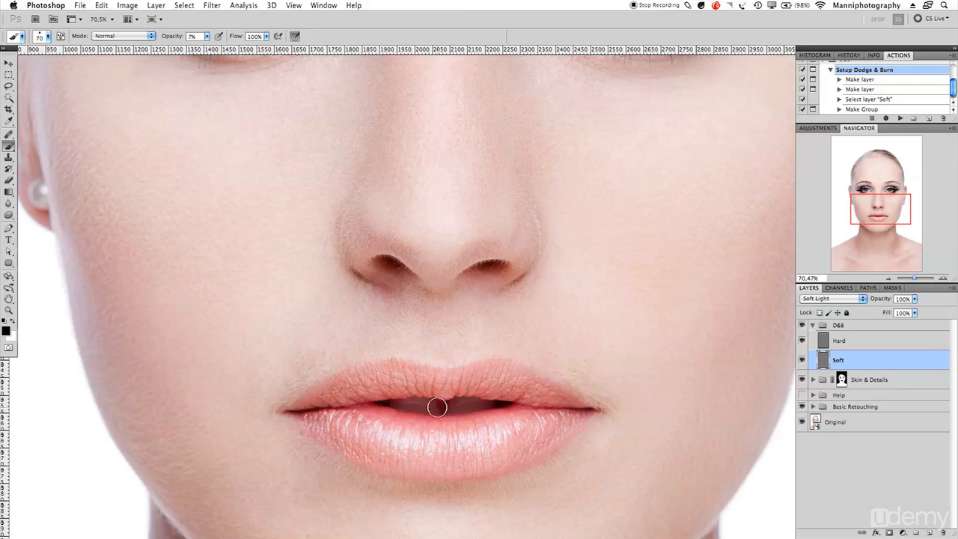
Select the Hard layer and darken the lower edge of the bottom lip with a 70 px black brush
{"action": "left_click_drag", "start_coordinate": [423, 303], "coordinate": [411, 216]}
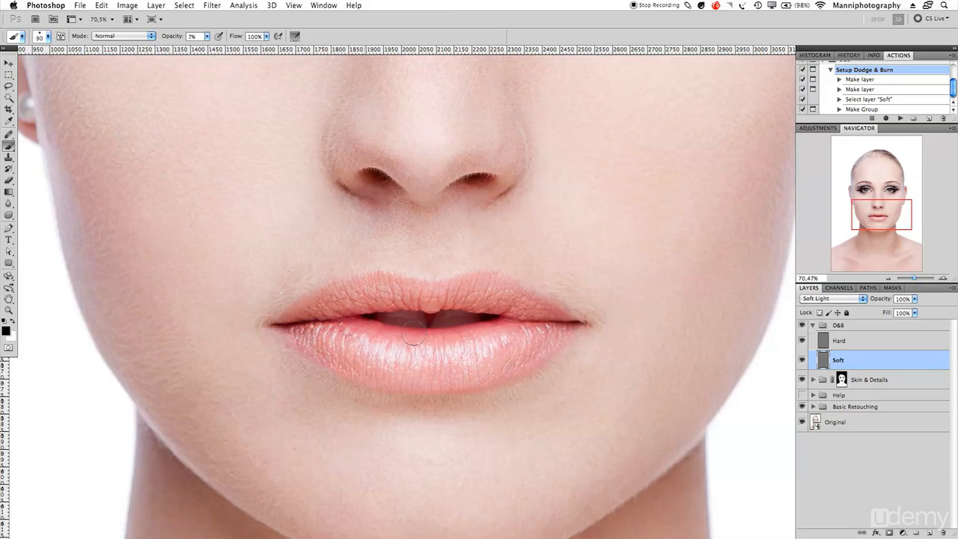
{"action": "key", "text": "alt+bracketright"}
{"action": "key", "text": "bracketleft"}
{"action": "key", "text": "bracketleft"}
{"action": "key", "text": "bracketleft"}
{"action": "key", "text": "bracketright"}
{"action": "key", "text": "bracketright"}
{"action": "key", "text": "bracketright"}
{"action": "key", "text": "bracketleft"}
{"action": "key", "text": "bracketleft"}
{"action": "left_click_drag", "start_coordinate": [489, 385], "coordinate": [408, 396]}
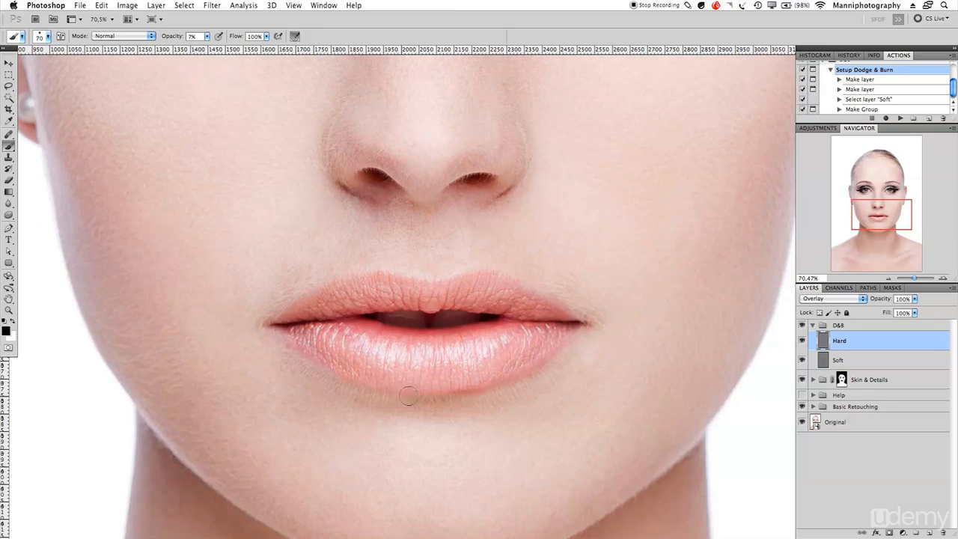
Select the Soft layer and shade the lips and their lower edge with a black brush of about 70 to 80 px
{"action": "key", "text": "alt+bracketleft"}
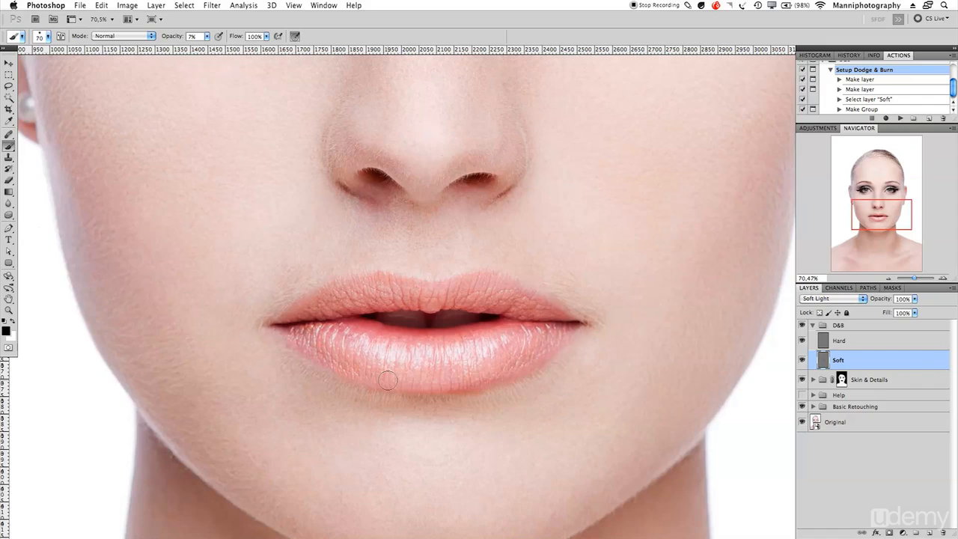
{"action": "key", "text": "bracketright"}
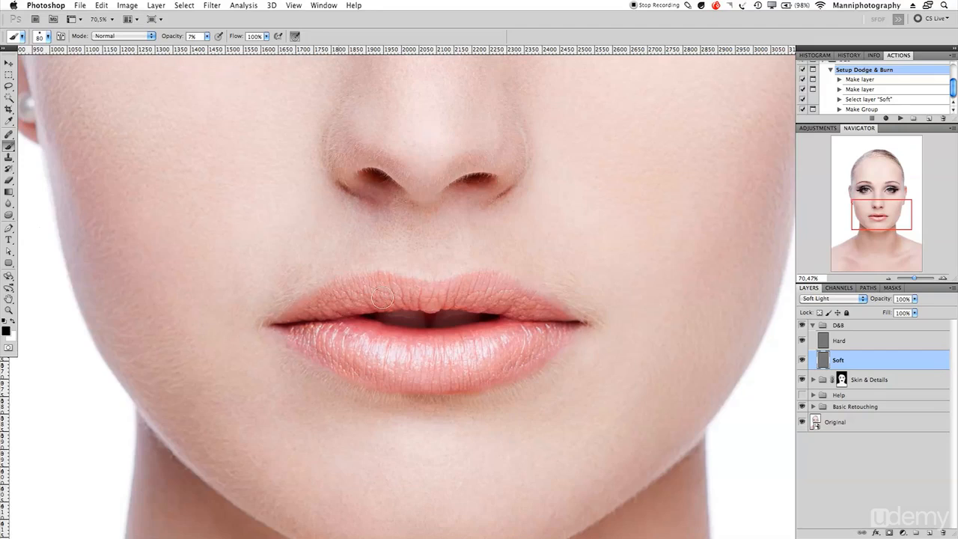
Select the Hard layer and brighten the bottom lip's highlights with a white brush of about 90 to 100 px
{"action": "left_click", "coordinate": [839, 341]}
{"action": "key", "text": "bracketright"}
{"action": "key", "text": "bracketright"}
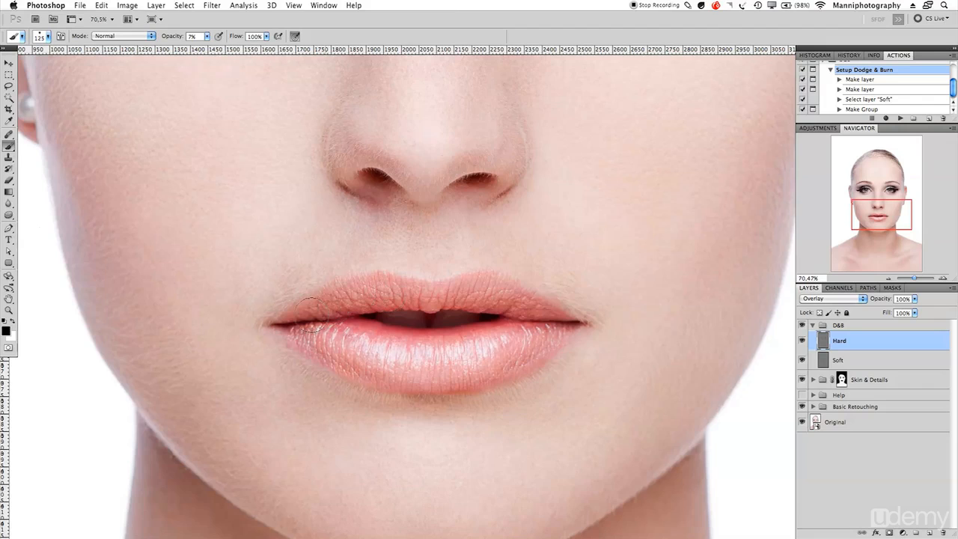
{"action": "key", "text": "bracketleft"}
{"action": "key", "text": "x"}
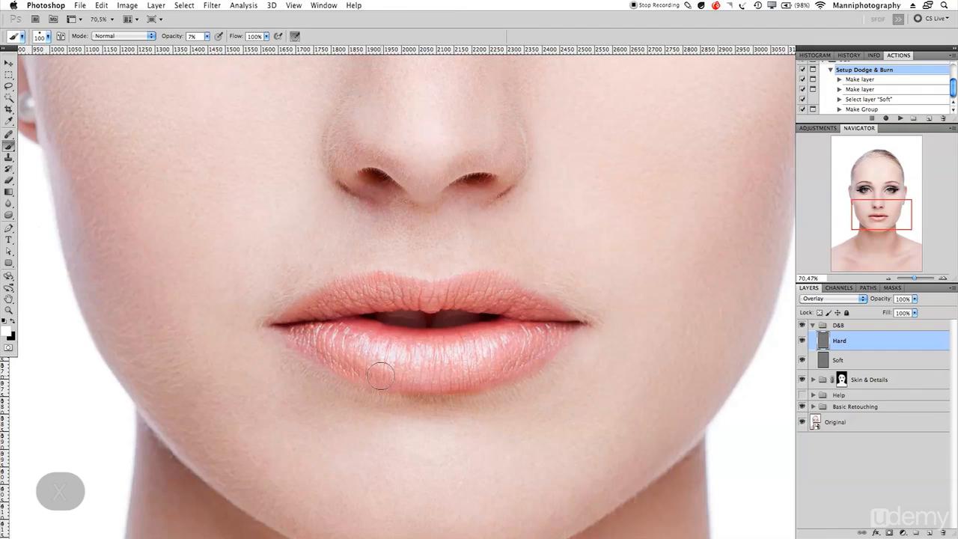
{"action": "key", "text": "bracketleft"}
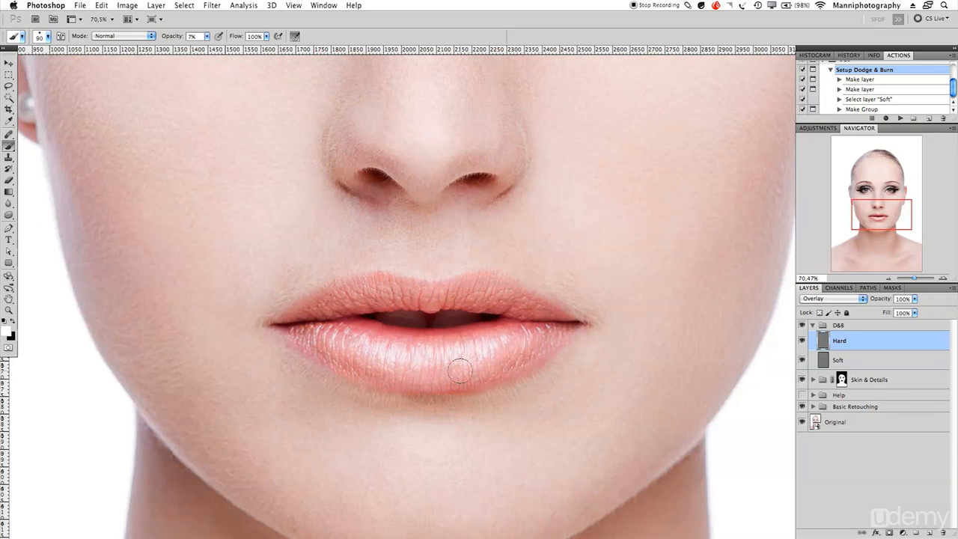
Select the Soft layer and brighten the bridge of the nose with a 300 px white brush
{"action": "key", "text": "bracketright"}
{"action": "left_click_drag", "start_coordinate": [914, 213], "coordinate": [913, 199]}
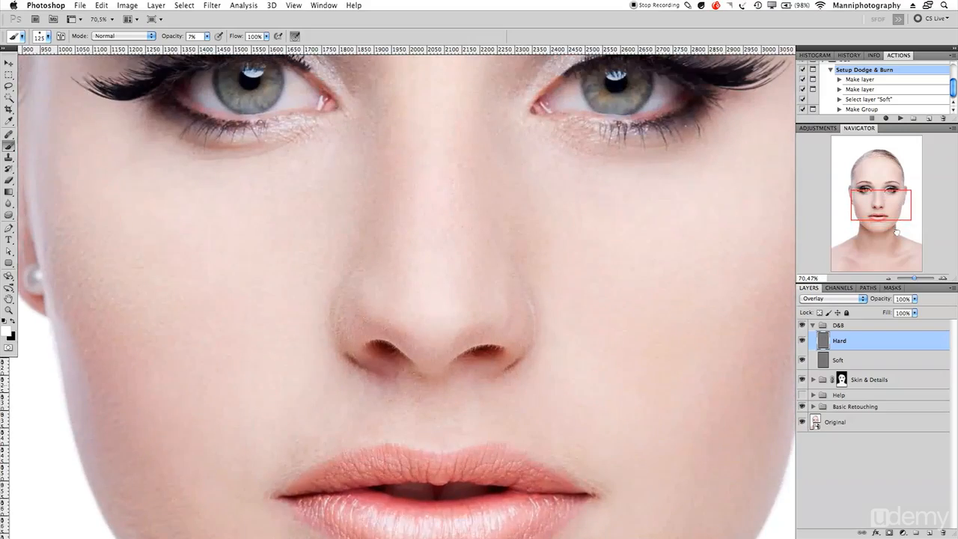
{"action": "left_click_drag", "start_coordinate": [917, 279], "coordinate": [812, 275]}
{"action": "mouse_move", "coordinate": [902, 275]}
{"action": "left_mouse_down"}
{"action": "mouse_move", "coordinate": [932, 278]}
{"action": "mouse_move", "coordinate": [899, 282]}
{"action": "left_mouse_up"}
{"action": "key", "text": "bracketright"}
{"action": "key", "text": "bracketright"}
{"action": "key", "text": "bracketright"}
{"action": "key", "text": "bracketright"}
{"action": "key", "text": "bracketright"}
{"action": "mouse_move", "coordinate": [513, 230]}
{"action": "left_mouse_down"}
{"action": "mouse_move", "coordinate": [419, 263]}
{"action": "mouse_move", "coordinate": [402, 254]}
{"action": "mouse_move", "coordinate": [390, 291]}
{"action": "mouse_move", "coordinate": [396, 174]}
{"action": "left_mouse_up"}
{"action": "left_click", "coordinate": [886, 361]}
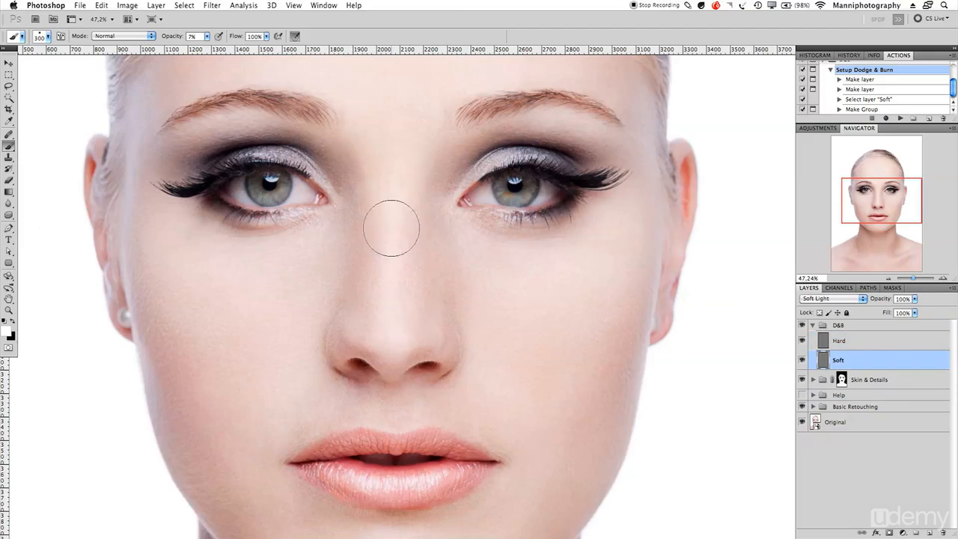
Select the Hard layer, brighten the eyes with a 90 px white brush and darken around the irises with a 60 px black brush
{"action": "scroll", "coordinate": [411, 280], "scroll_direction": "up", "scroll_amount": 3}
{"action": "key", "text": "bracketleft"}
{"action": "key", "text": "bracketleft"}
{"action": "key", "text": "bracketleft"}
{"action": "key", "text": "bracketleft"}
{"action": "key", "text": "bracketleft"}
{"action": "left_click", "coordinate": [850, 341]}
{"action": "key", "text": "bracketleft"}
{"action": "key", "text": "bracketleft"}
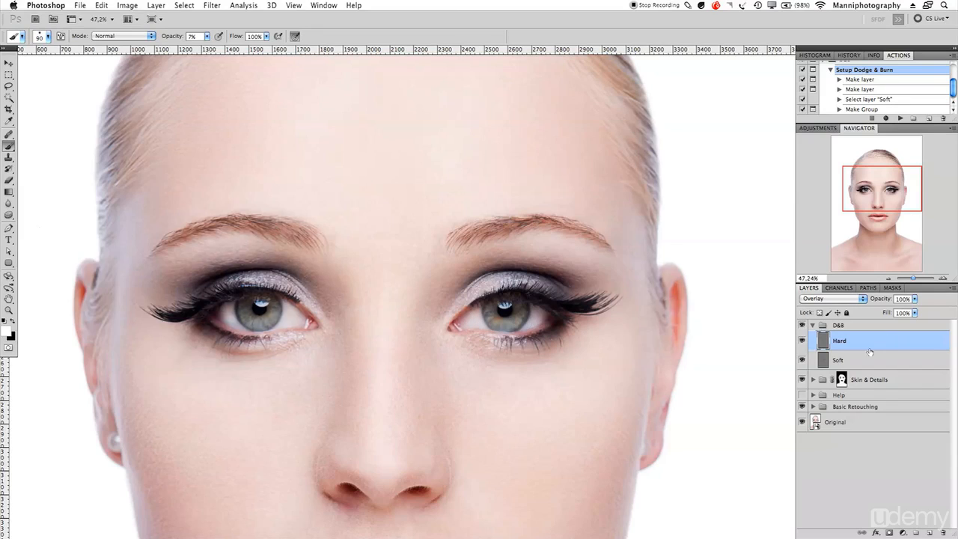
{"action": "key", "text": "x"}
{"action": "left_click_drag", "start_coordinate": [486, 317], "coordinate": [498, 335]}
Hide every layer and group below D&B to examine the painted contouring on its own, and show them again
{"action": "left_click_drag", "start_coordinate": [923, 279], "coordinate": [910, 279]}
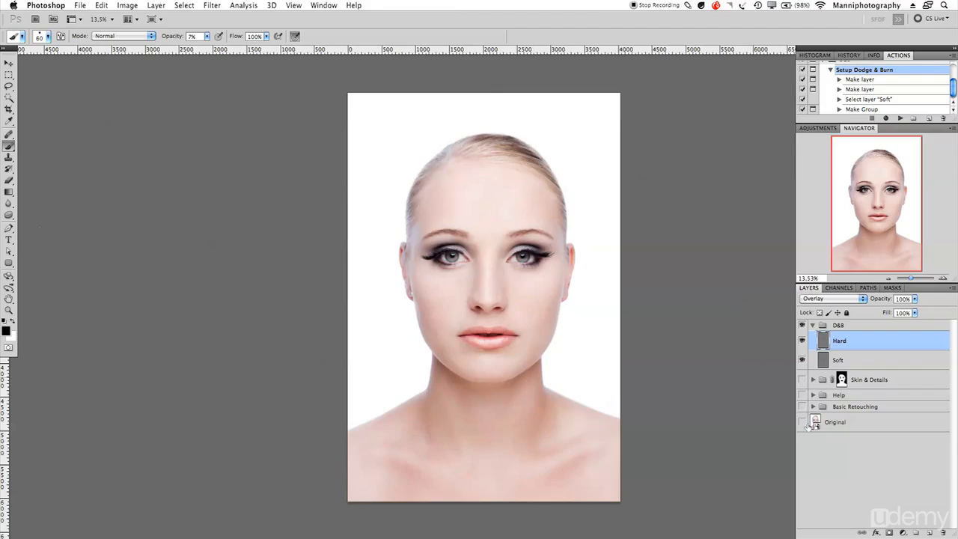
{"action": "left_click", "coordinate": [808, 423]}
{"action": "left_click_drag", "start_coordinate": [913, 280], "coordinate": [913, 280]}
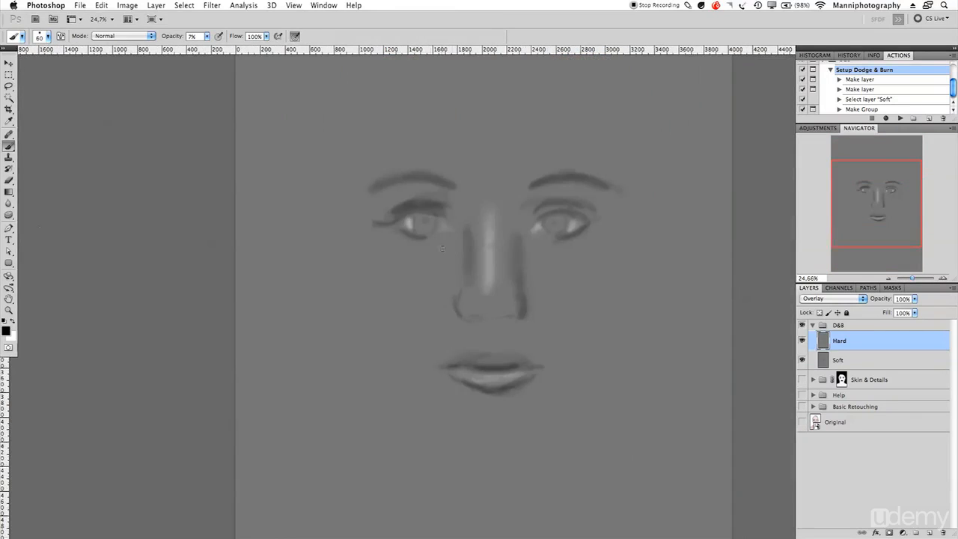
{"action": "left_click", "coordinate": [803, 380]}
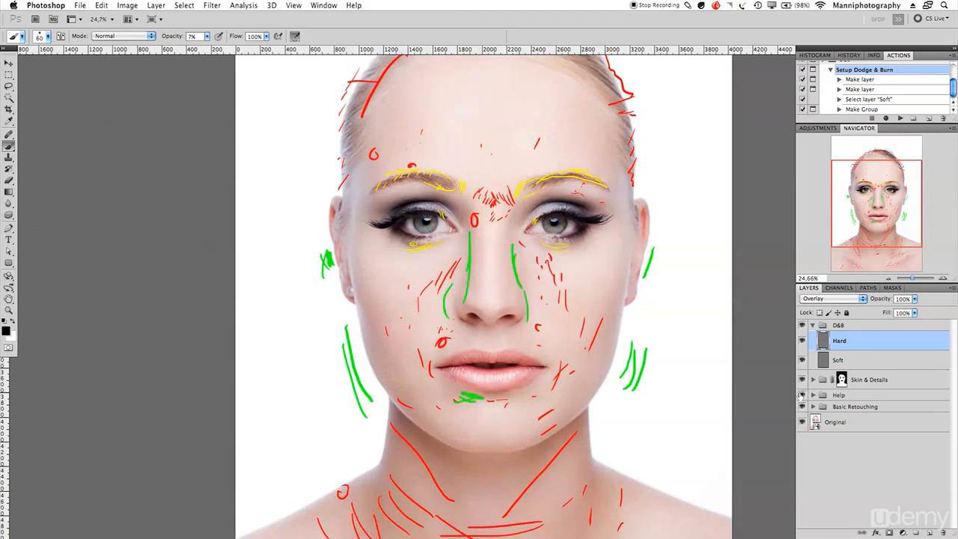